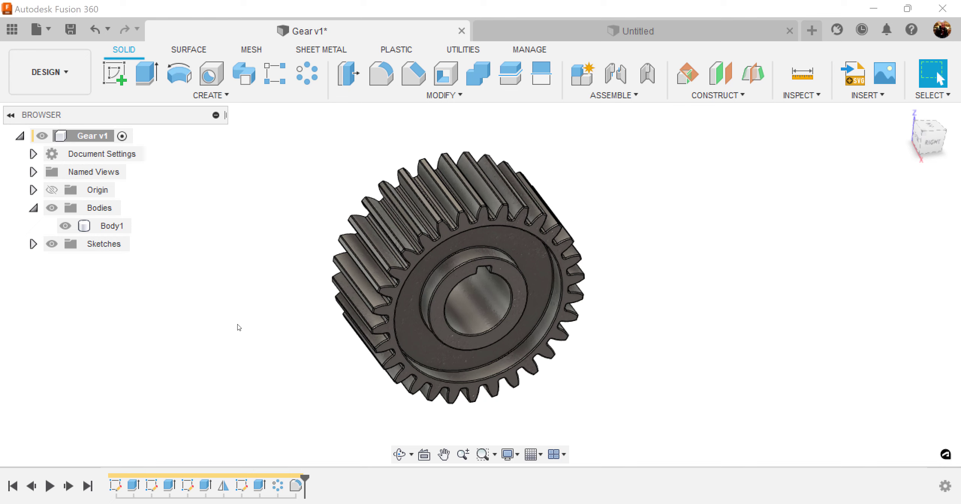
Switch to the empty Untitled design and create an internal standard component named Gear.
scroll(238, 328, "up", 1)
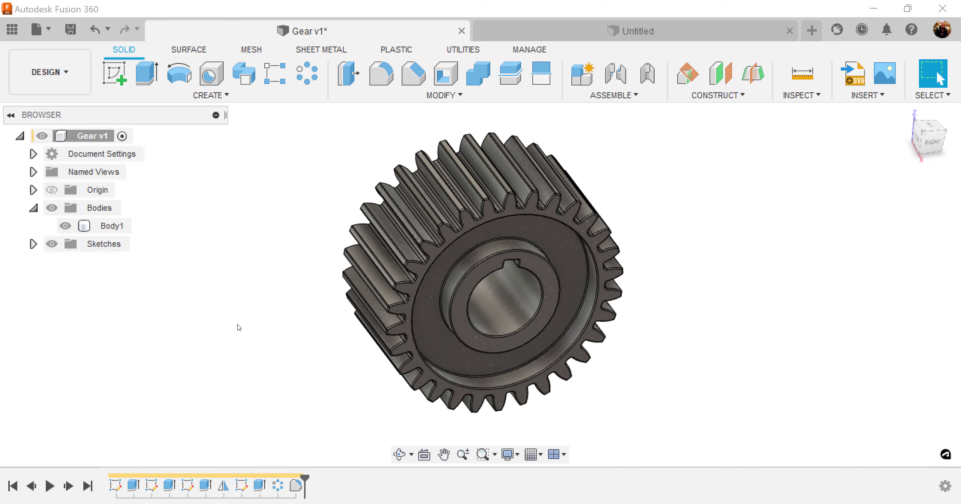
left_click(716, 38)
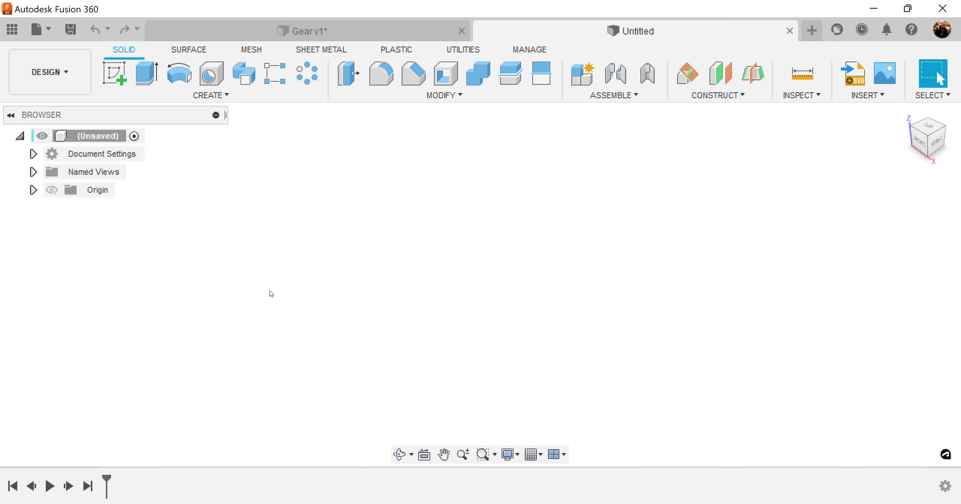
right_click(123, 136)
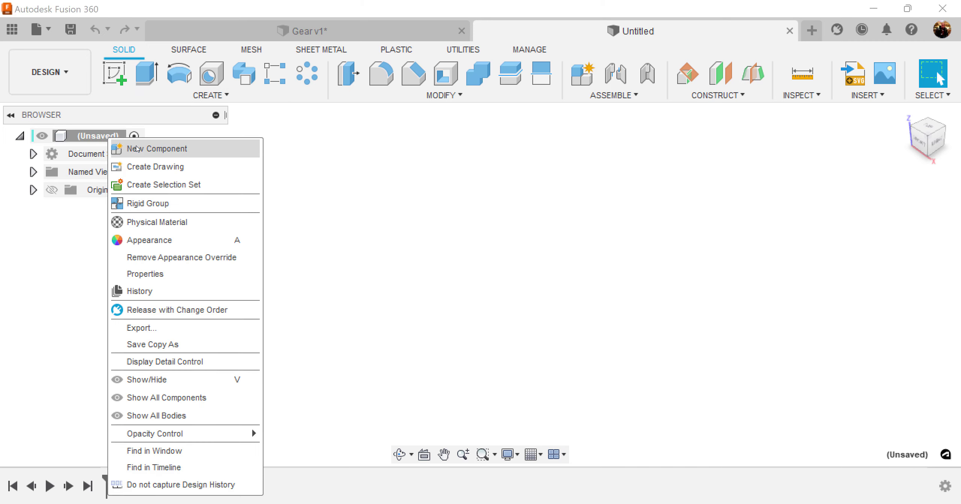
left_click(158, 148)
left_click_drag(849, 259, 586, 267)
type("Gear")
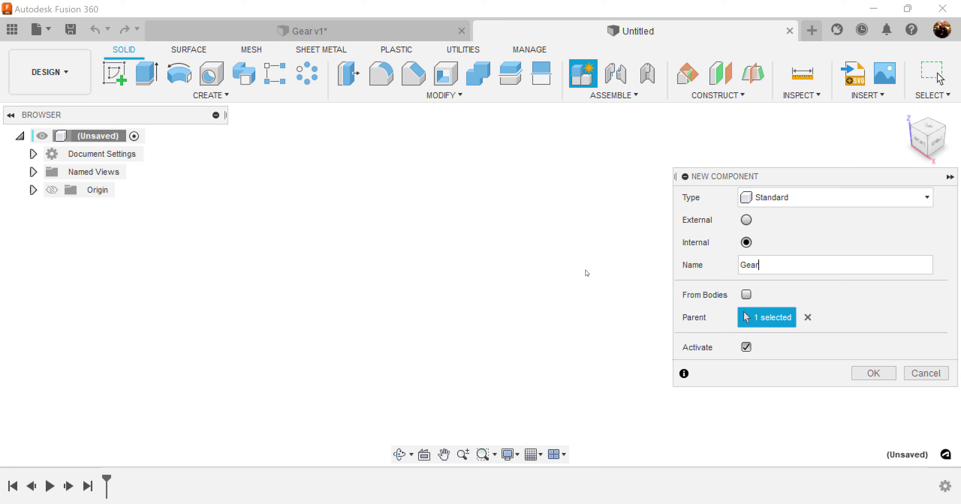
left_click(870, 373)
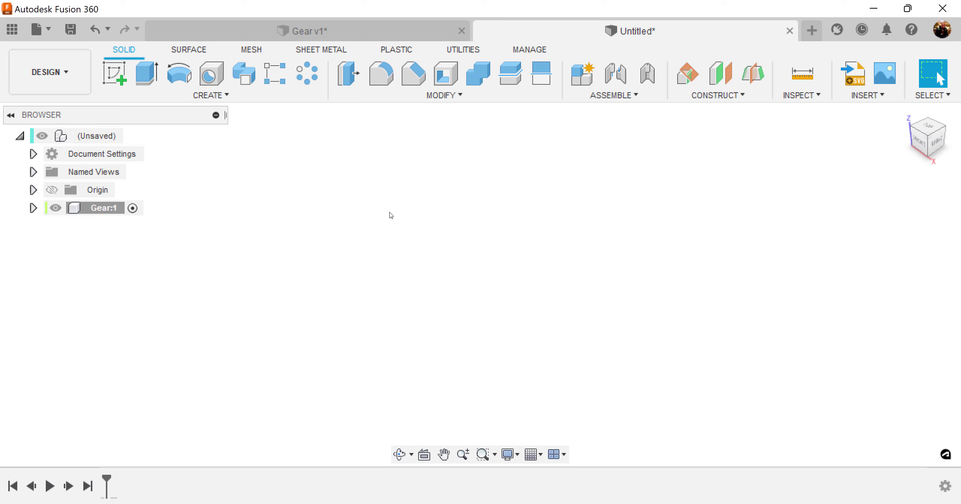
Sketch a 32 mm diameter circle centred on the origin on the YZ plane, and finish the sketch.
left_click(116, 72)
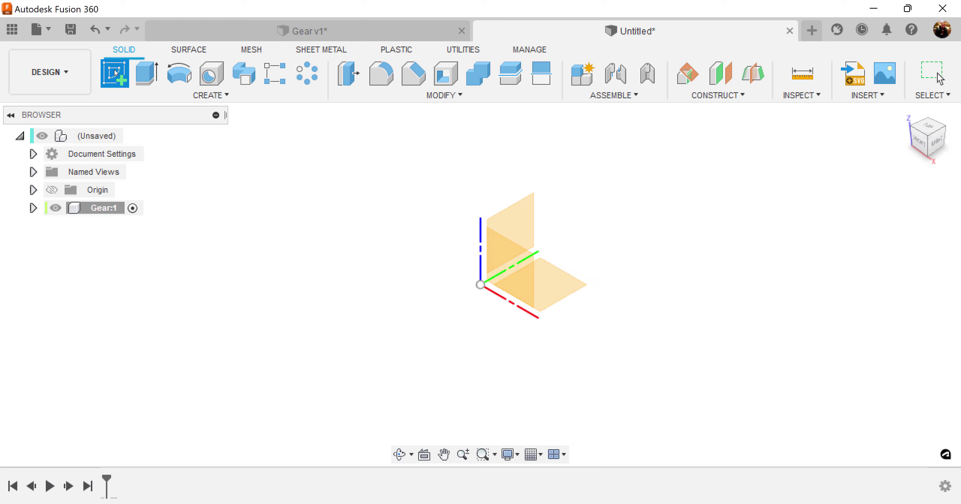
left_click(937, 143)
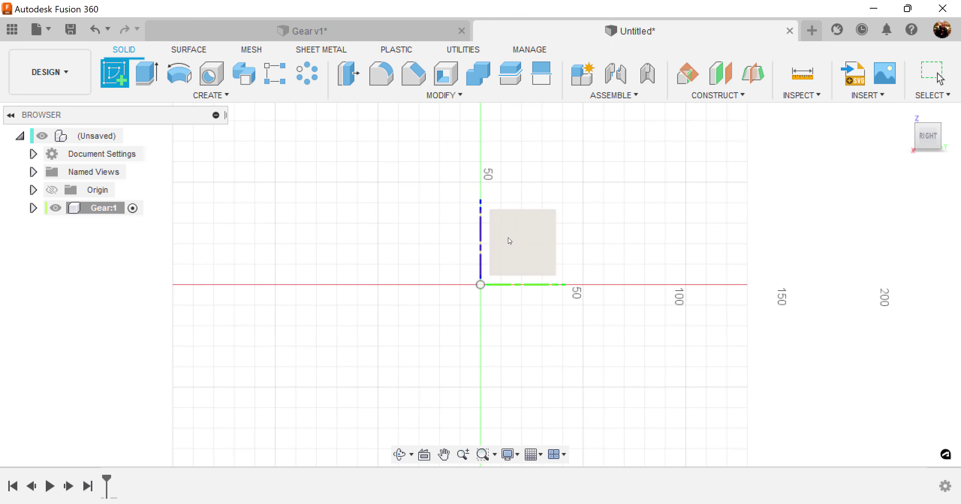
left_click(521, 245)
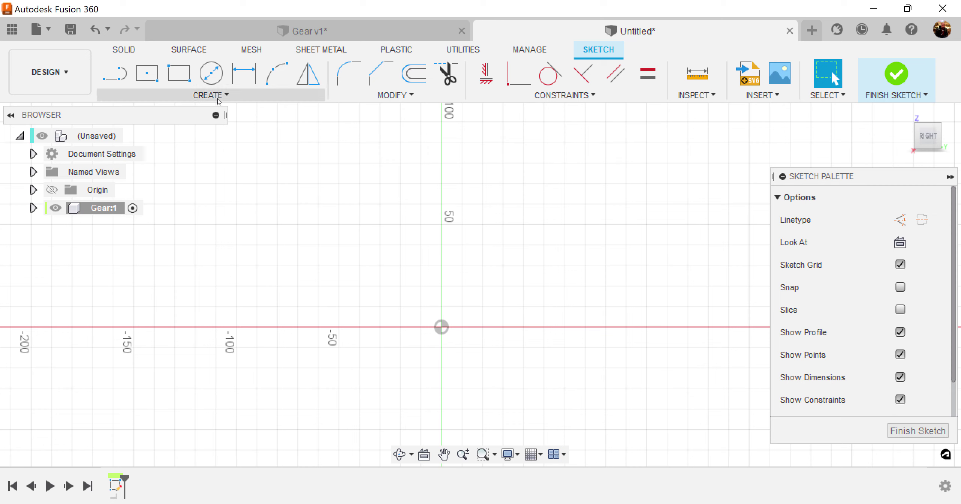
left_click(211, 75)
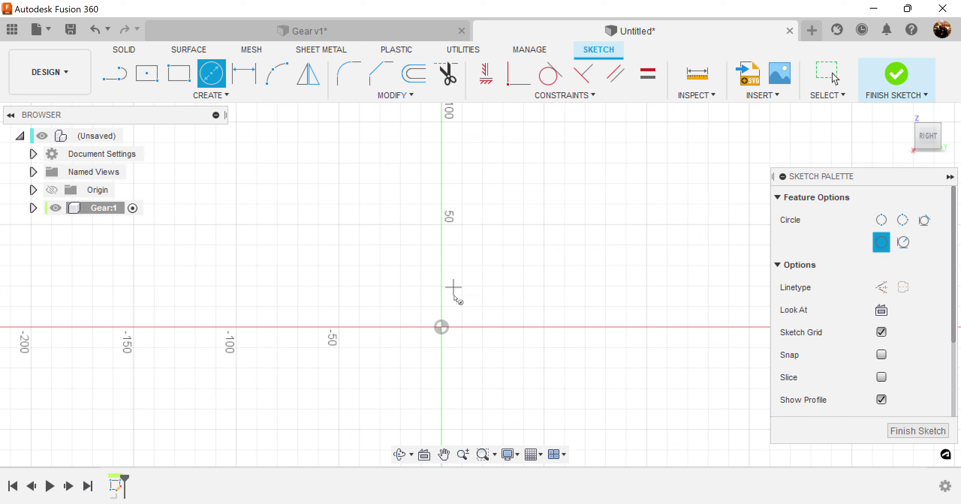
left_click(441, 328)
type("32")
key("Return")
key("Escape")
middle_click_drag(529, 323, 572, 277)
scroll(511, 248, "up", 2)
scroll(511, 248, "up", 2)
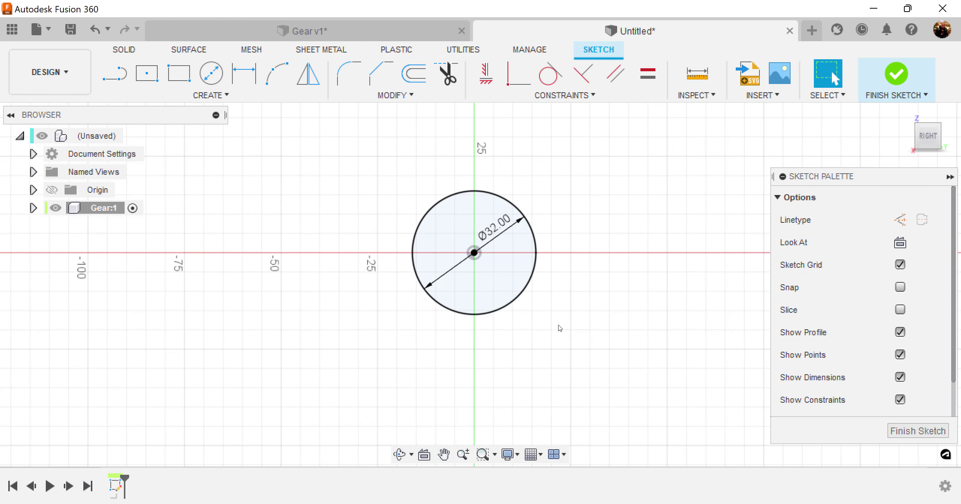
left_click(920, 431)
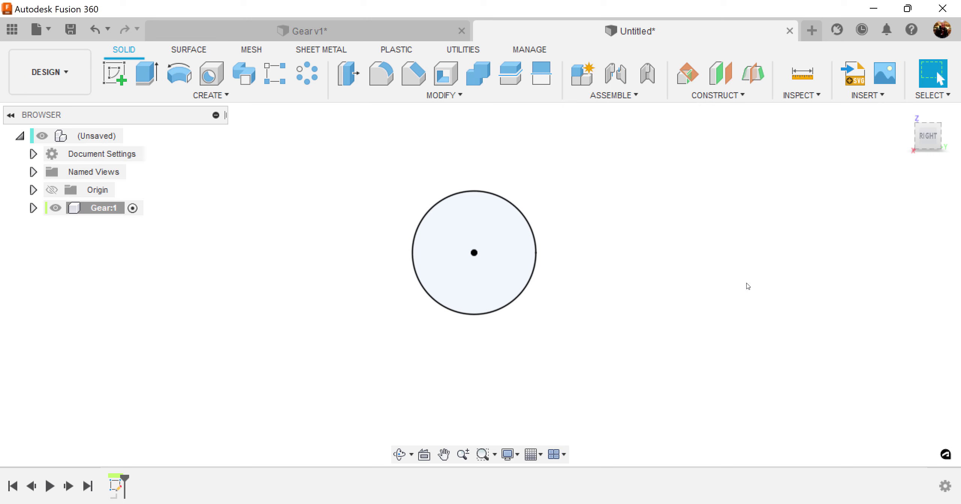
Extrude the circle symmetrically as a new body, with a whole length of 15 mm.
key("e")
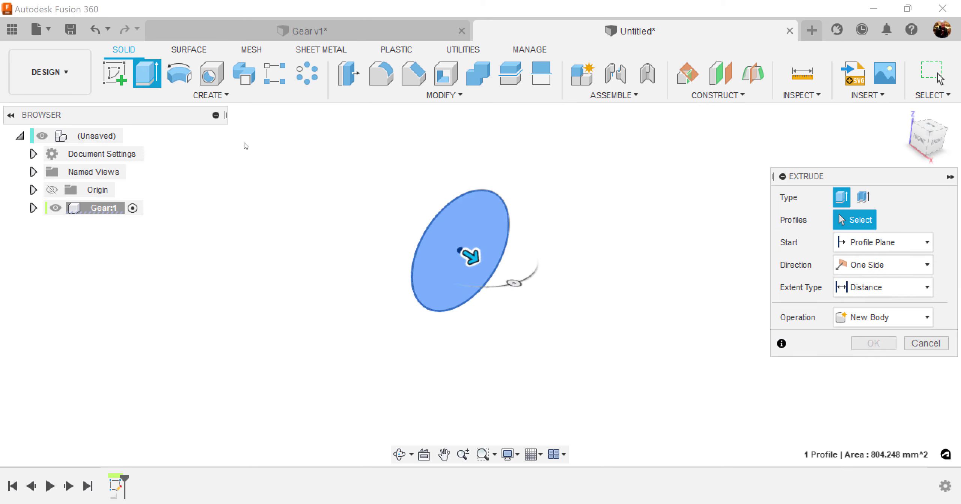
left_click(891, 263)
left_click(888, 317)
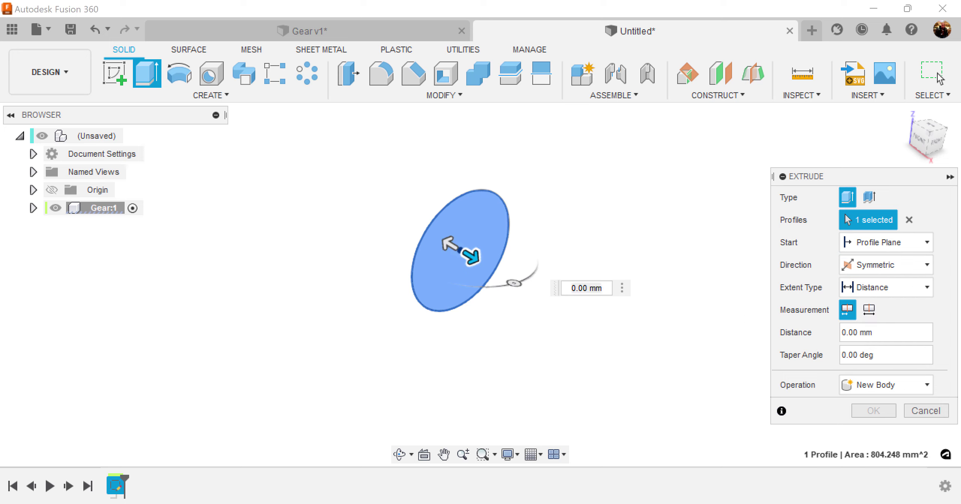
left_click(878, 334)
type("15")
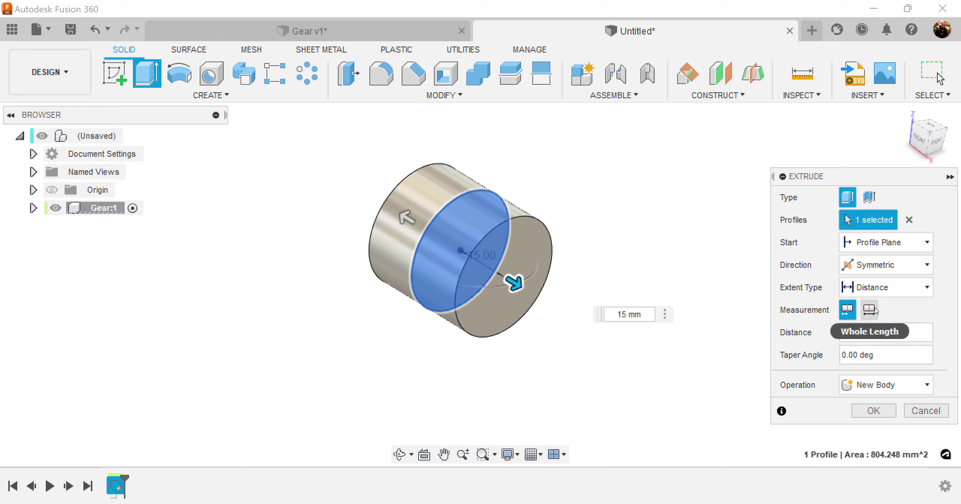
left_click(869, 310)
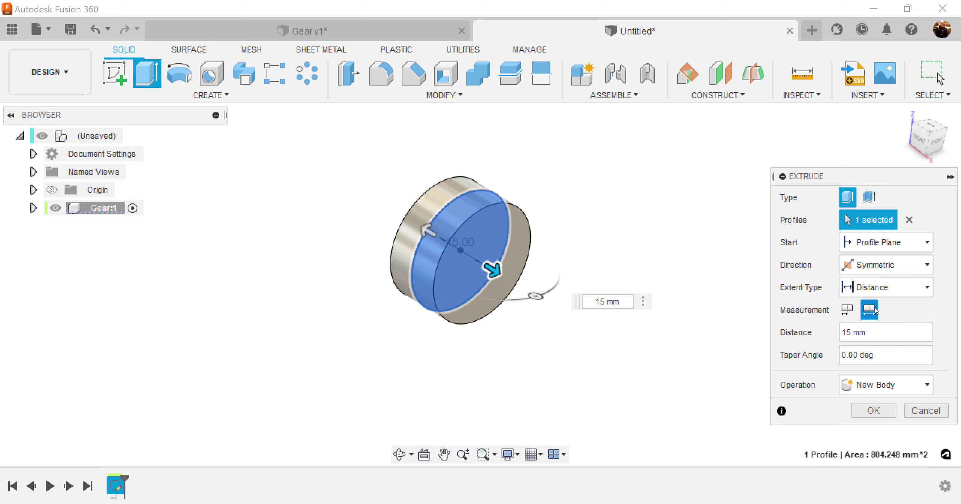
left_click(869, 412)
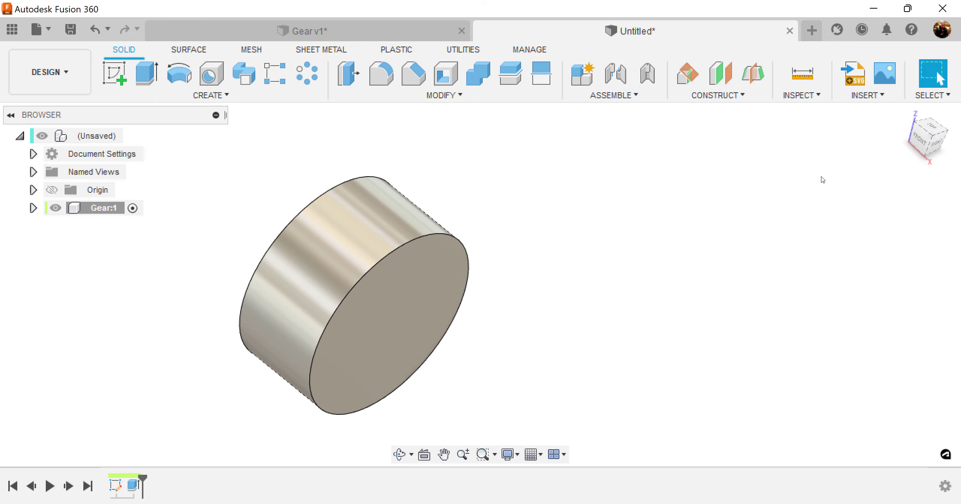
Start a sketch on the cylinder's right-hand flat face and draw a 10 mm diameter circle centred on the origin.
left_click(109, 80)
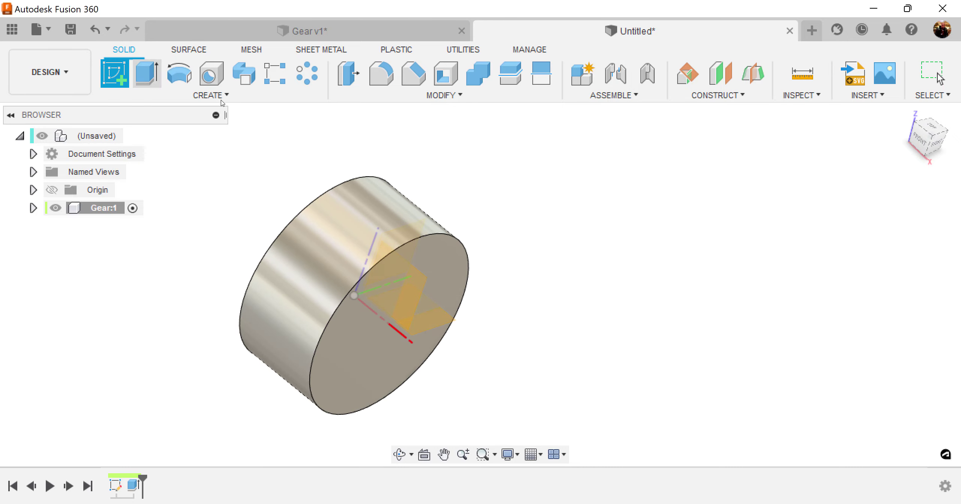
left_click(452, 269)
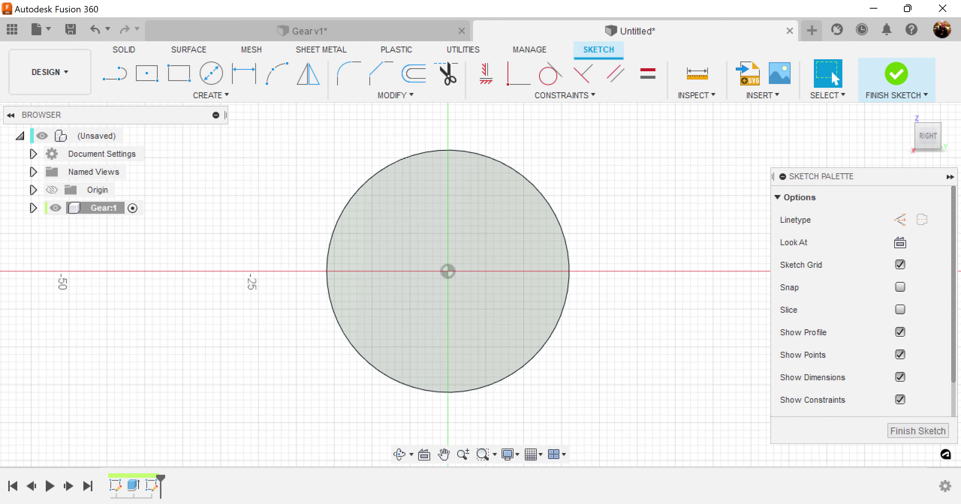
left_click(211, 73)
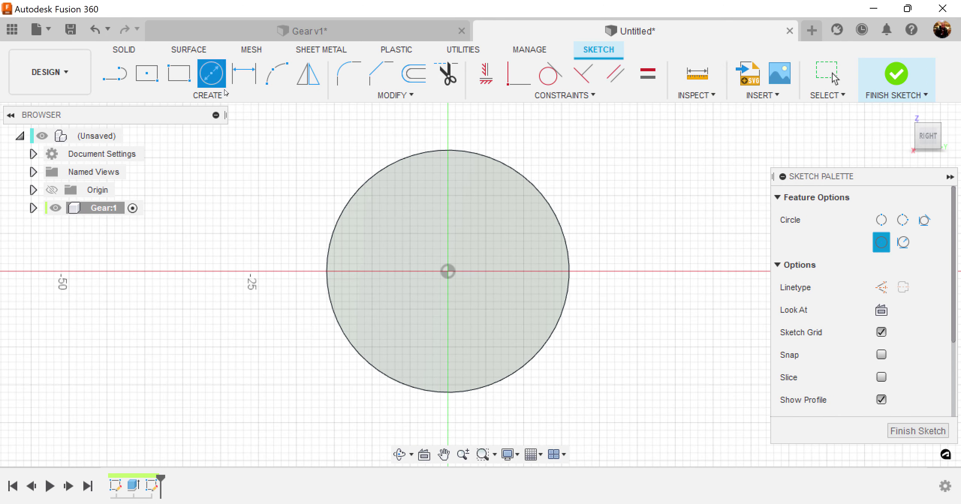
left_click(450, 276)
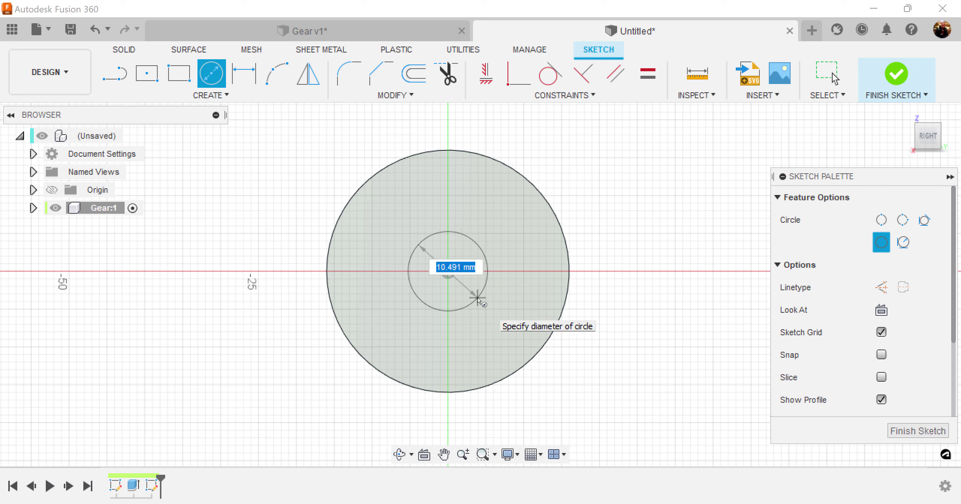
type("10")
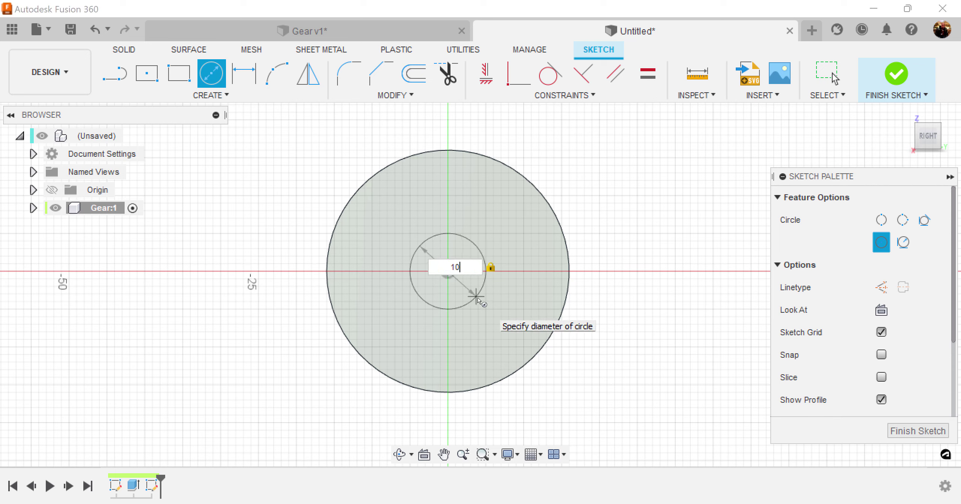
key("Return")
key("Escape")
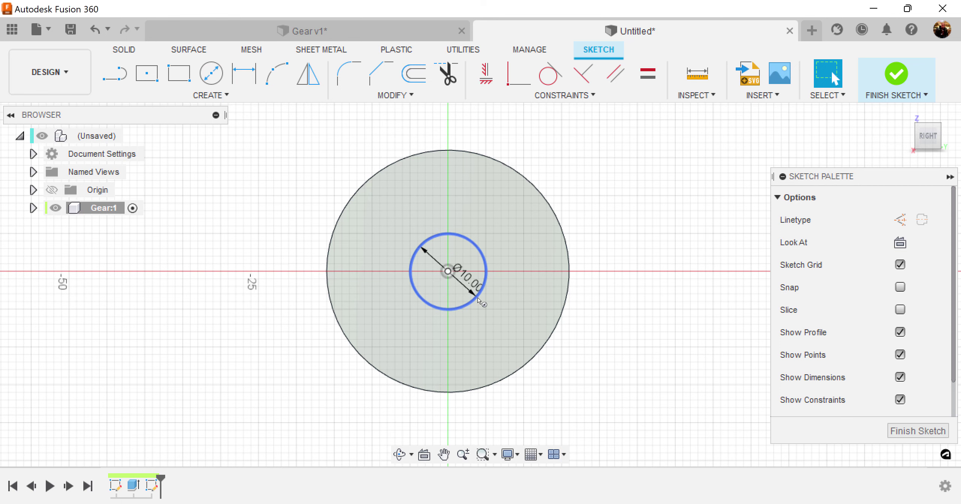
Draw a 2 mm by 2 mm center rectangle centred on the uppermost point of the 10 mm circle.
left_click(147, 79)
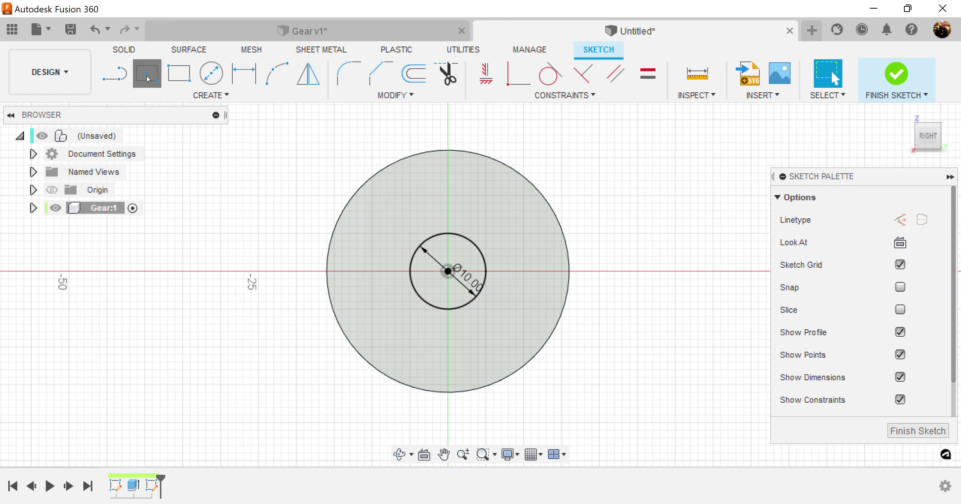
scroll(475, 217, "up", 3)
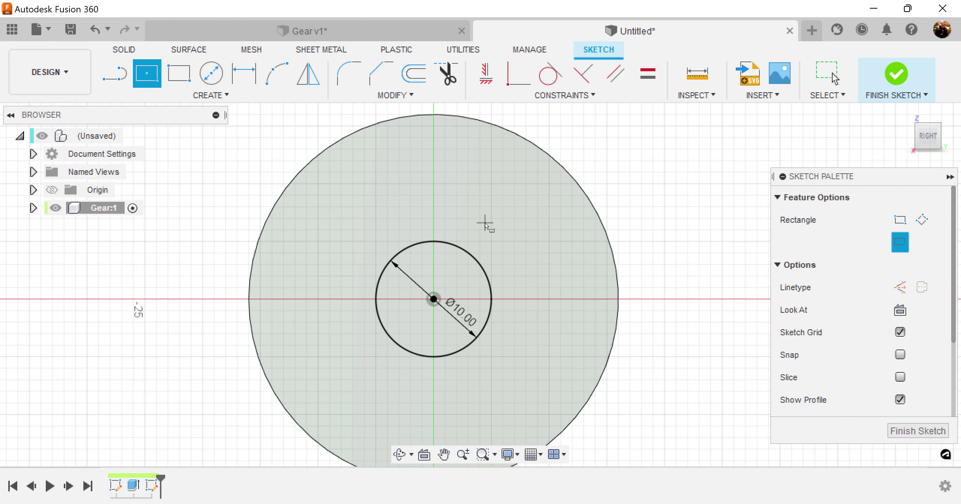
left_click(438, 250)
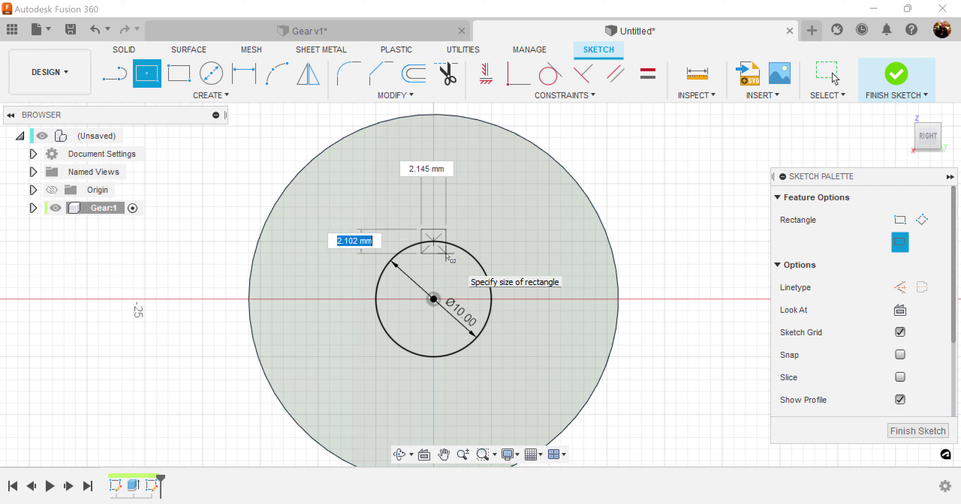
type("2")
key("Tab")
type("2")
key("Tab")
key("Return")
key("Escape")
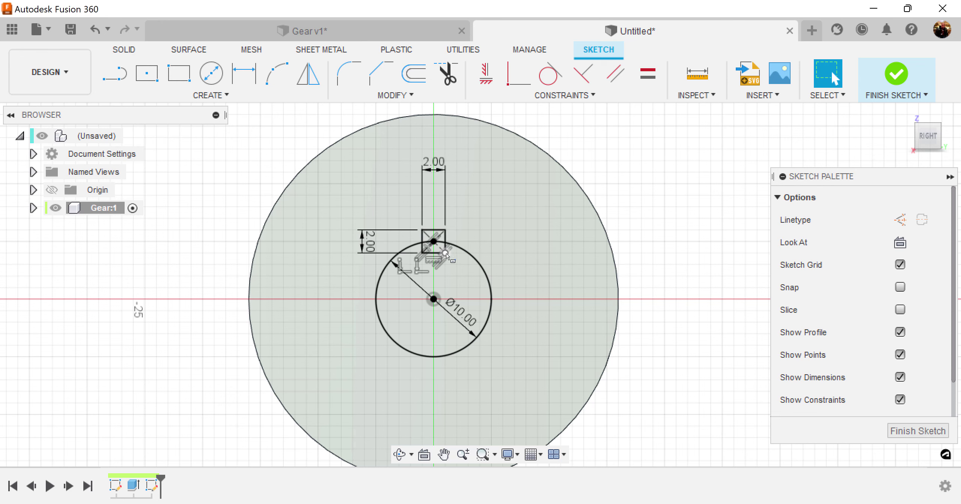
Move the rectangle's two dimensions closer to its edges for readability, and finish the sketch.
left_click_drag(435, 162, 435, 208)
left_click_drag(371, 243, 461, 199)
left_click_drag(402, 240, 401, 215)
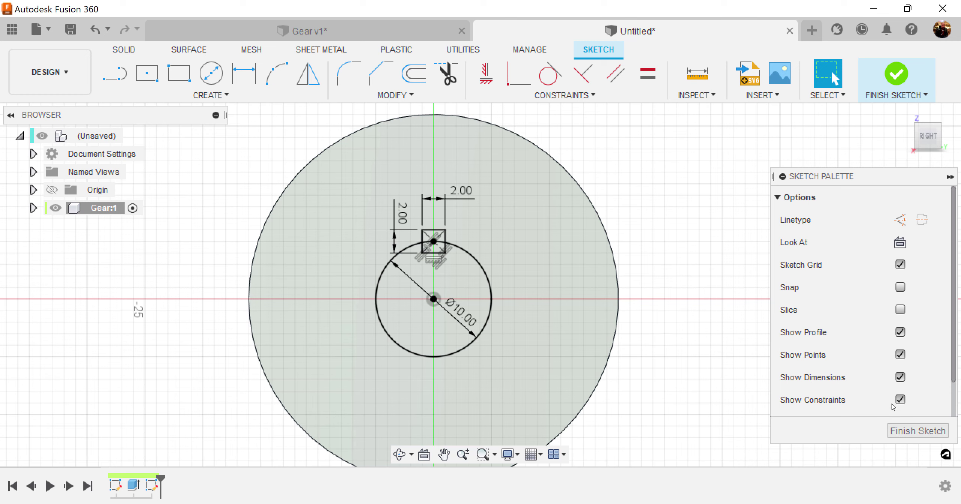
left_click(922, 433)
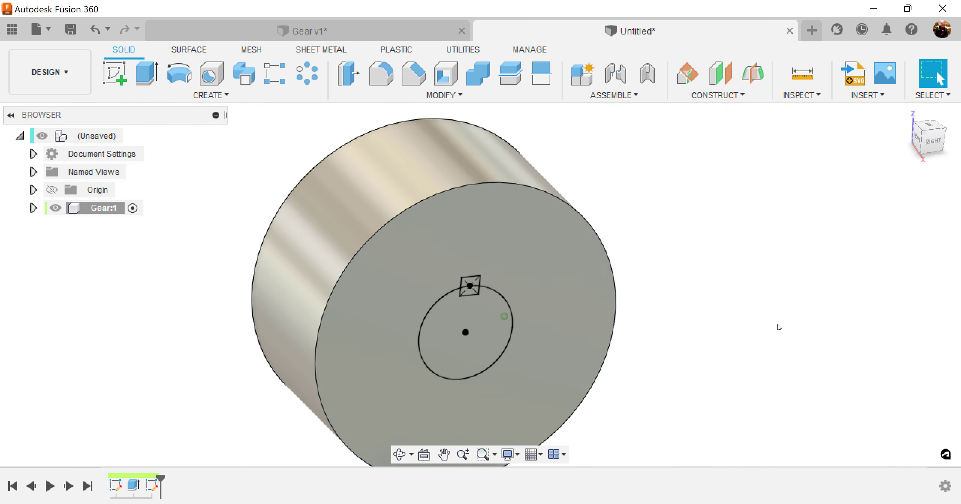
Extrude the 10 mm circle together with both parts of the keyway square as a cut through the whole cylinder.
left_click(144, 74)
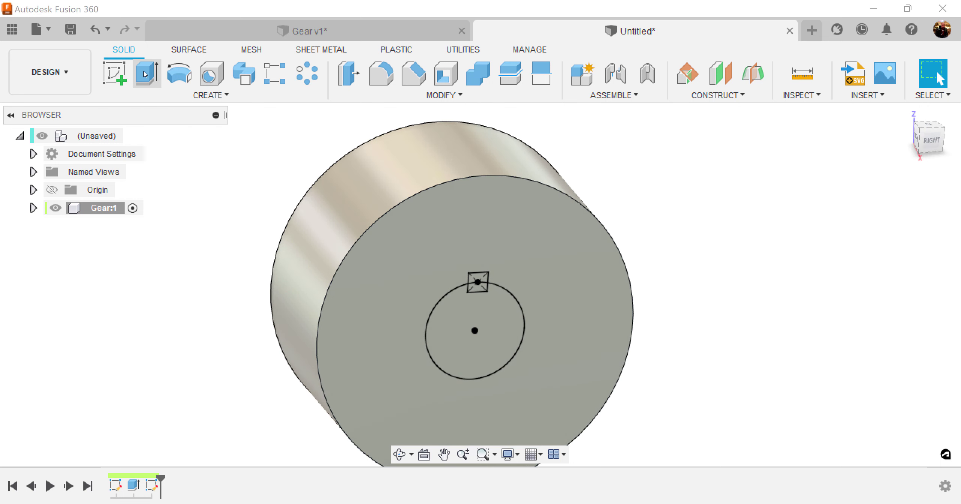
left_click(482, 346)
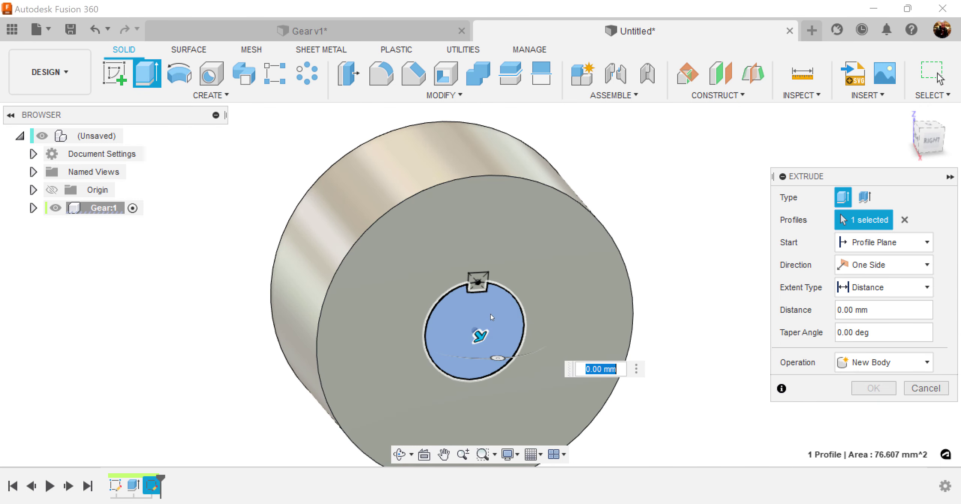
left_click(477, 284)
scroll(485, 296, "up", 3)
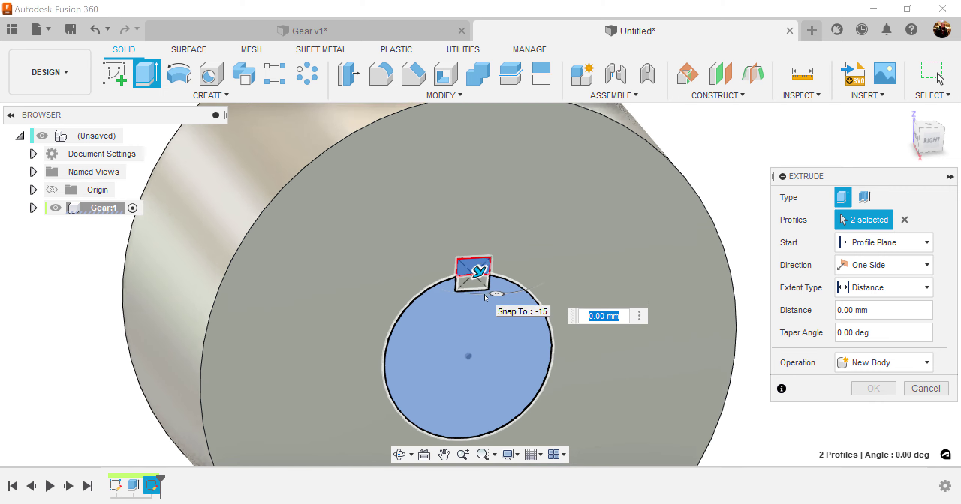
scroll(485, 295, "up", 2)
left_click(462, 281)
scroll(578, 389, "down", 2)
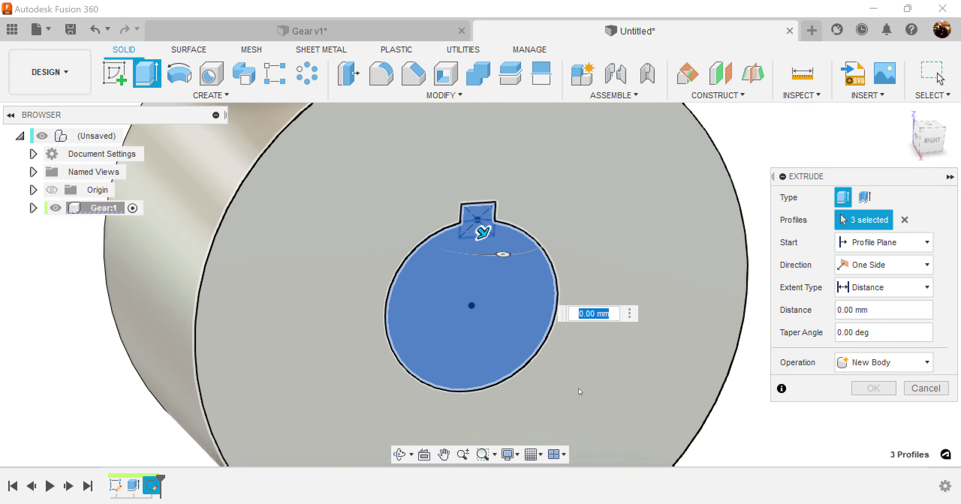
scroll(578, 388, "down", 1)
middle_click_drag(619, 374, 604, 370, "shift")
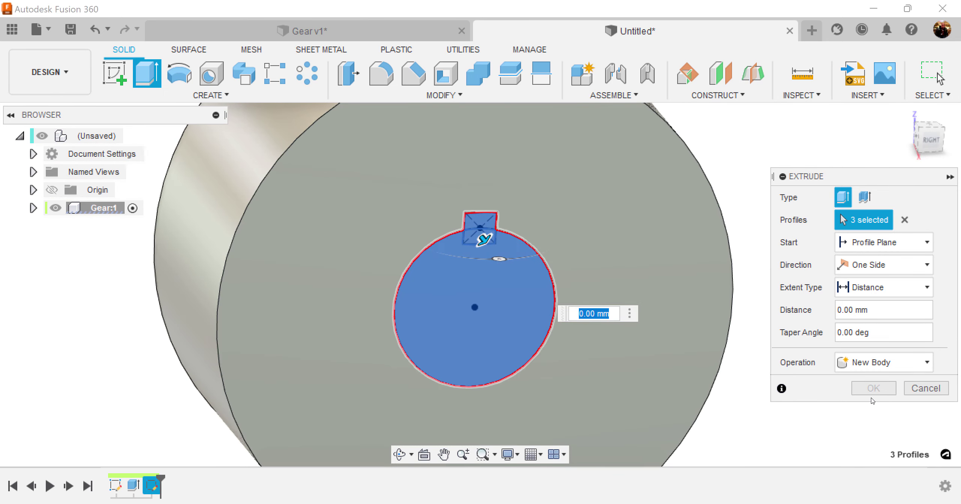
middle_click_drag(713, 362, 533, 268, "shift")
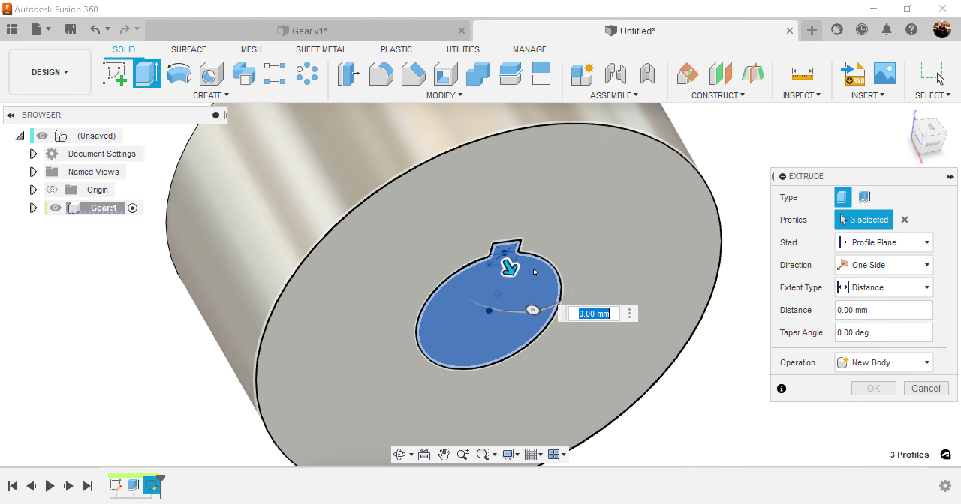
left_click_drag(511, 273, 482, 223)
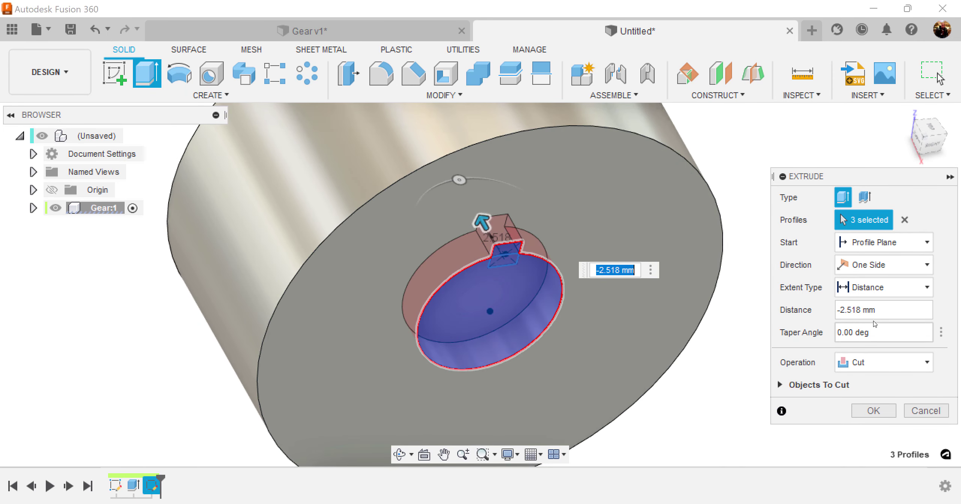
left_click(916, 288)
left_click(874, 342)
middle_click_drag(566, 302, 896, 452, "shift")
left_click(873, 411)
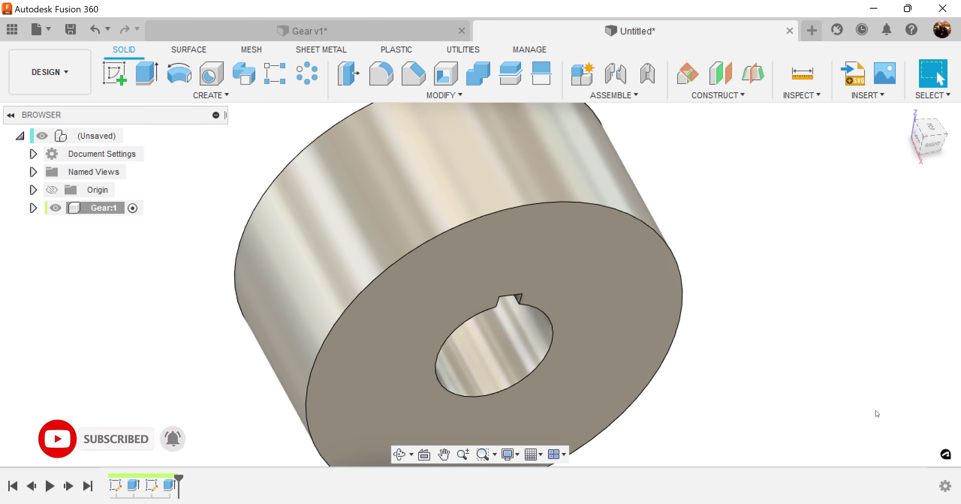
Start a sketch on the cylinder's right-hand flat face and draw a 15 mm diameter circle centred on the origin.
middle_click_drag(774, 394, 811, 435, "shift")
middle_click_drag(752, 332, 708, 294, "shift")
left_click(118, 79)
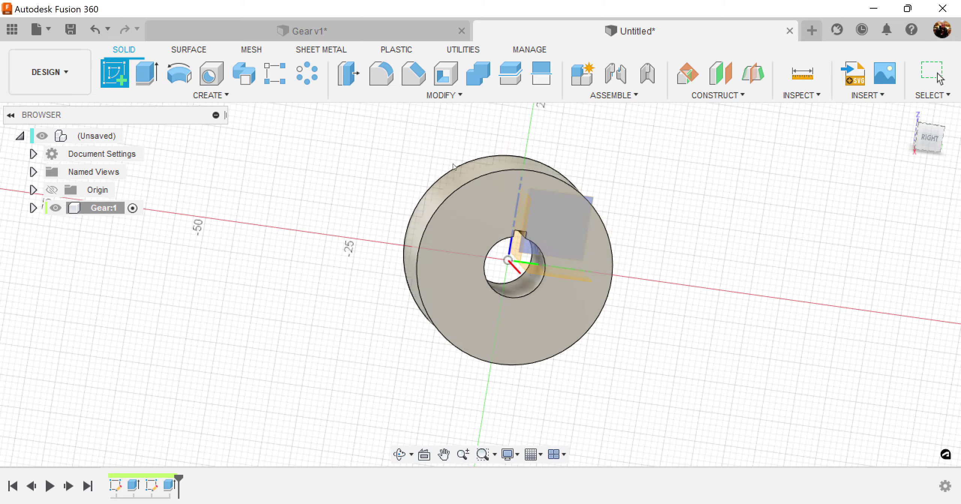
left_click(466, 205)
mouse_move(714, 341)
middle_mouse_down()
mouse_move(688, 247)
mouse_move(682, 268)
middle_mouse_up()
scroll(597, 253, "up", 3)
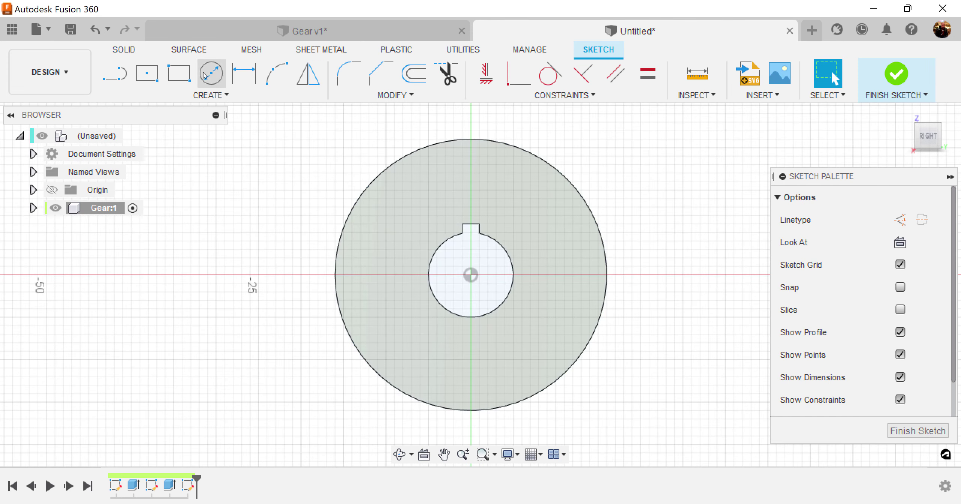
left_click(211, 73)
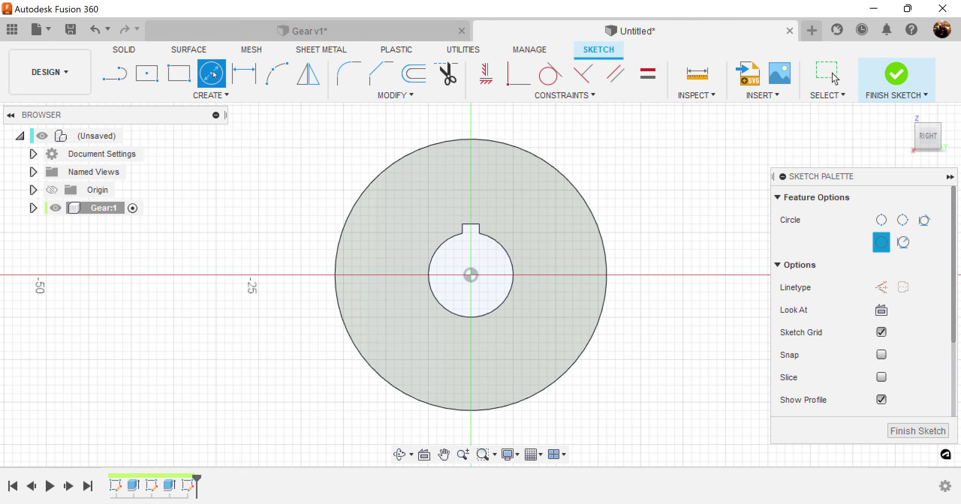
left_click(474, 278)
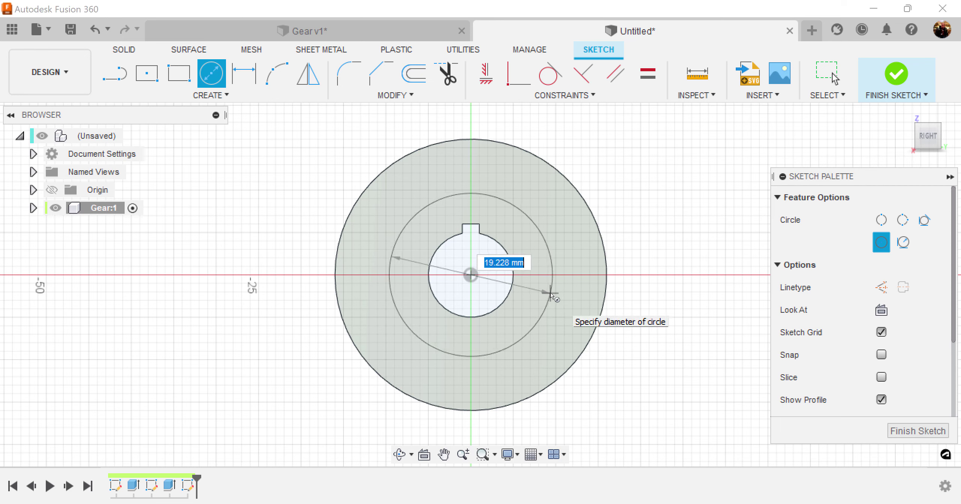
type("15")
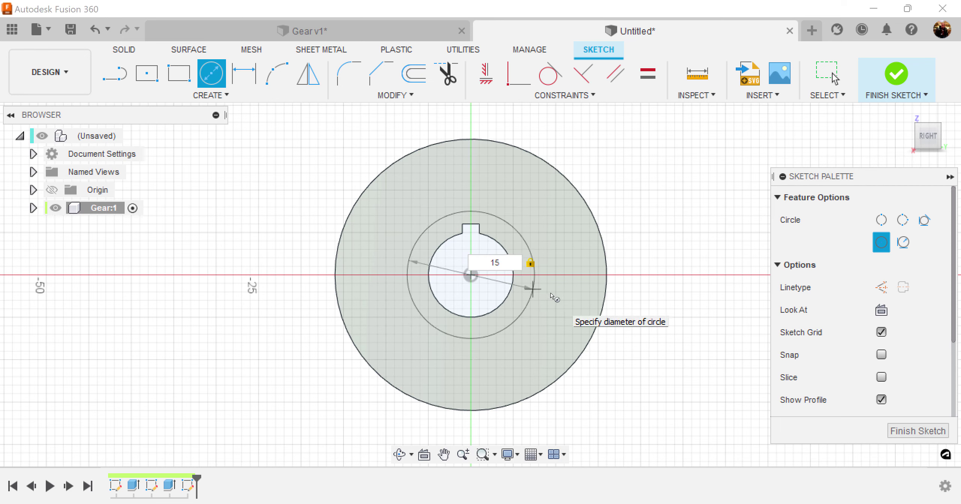
key("Return")
key("Escape")
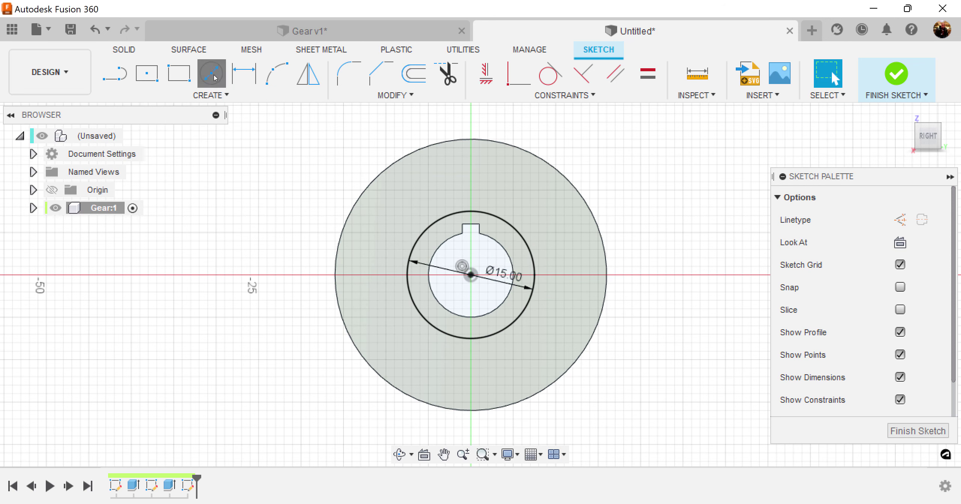
Draw a 25 mm diameter circle concentric with the 15 mm circle, and finish the sketch.
left_click(213, 74)
left_click(471, 275)
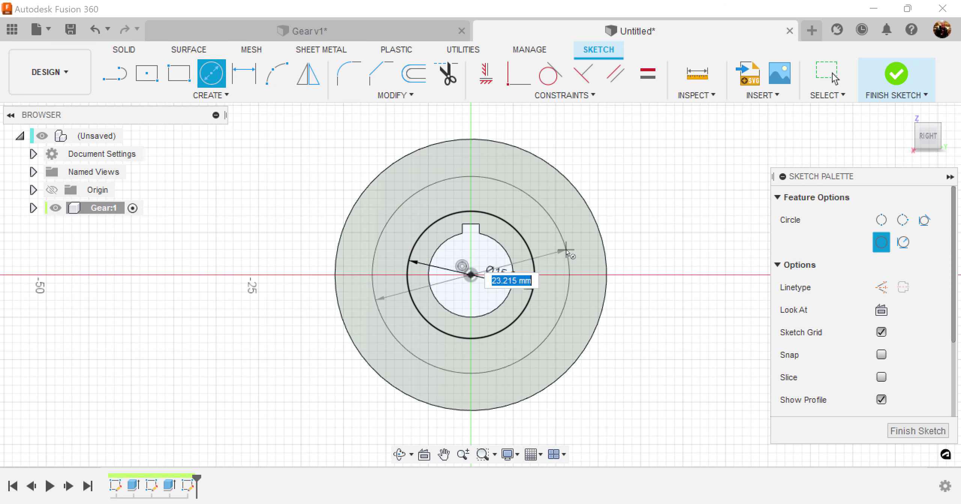
type("25")
key("Return")
key("Escape")
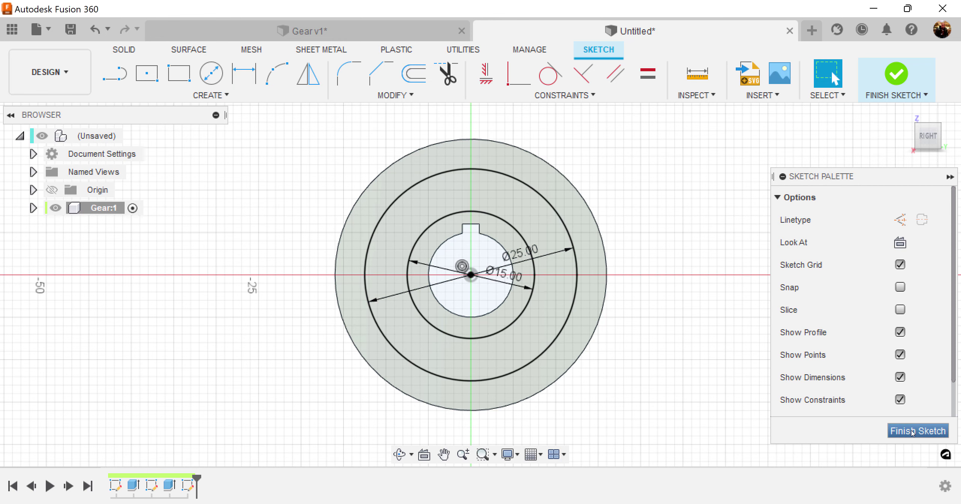
Extrude the ring between the 15 mm and 25 mm circles by -3 mm as a cut into the face.
key("e")
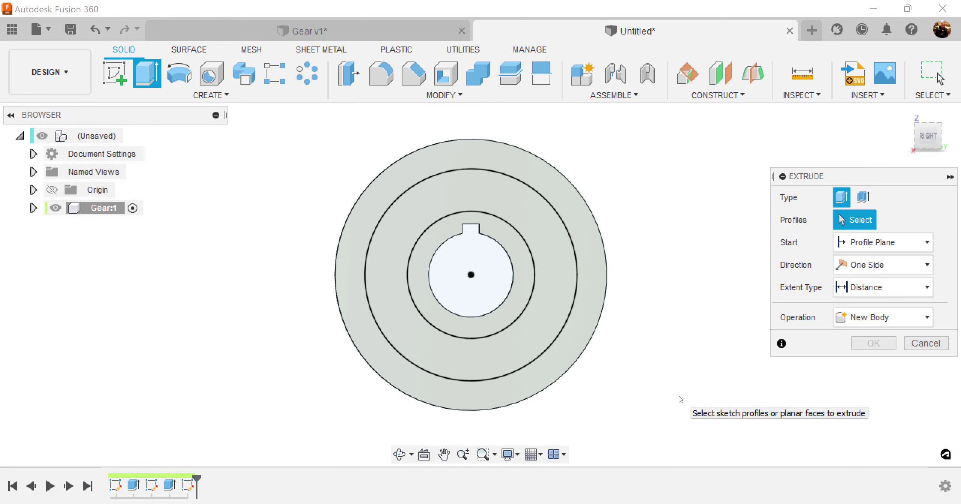
left_click(550, 230)
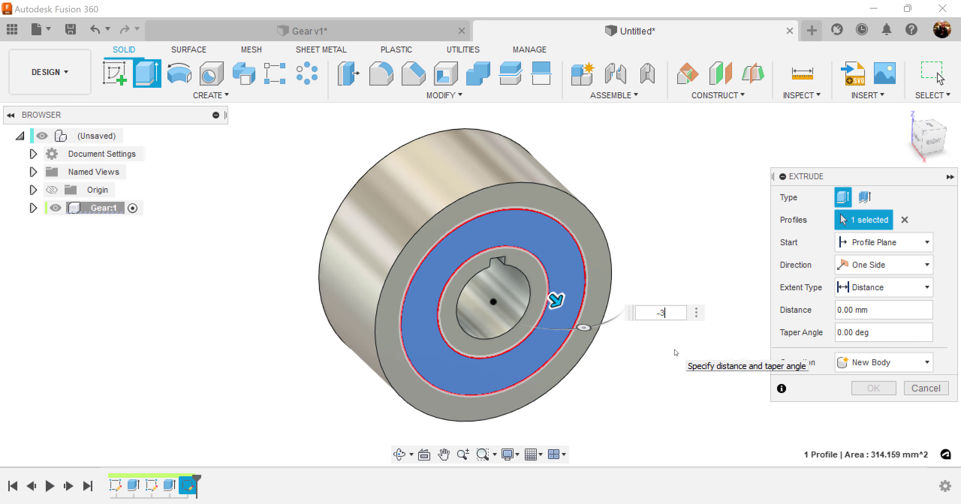
type("-3")
key("Return")
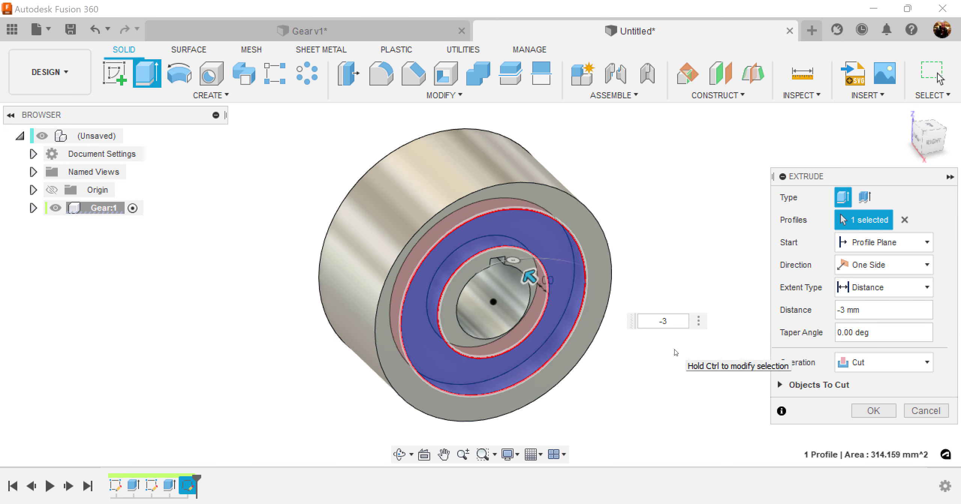
left_click(885, 412)
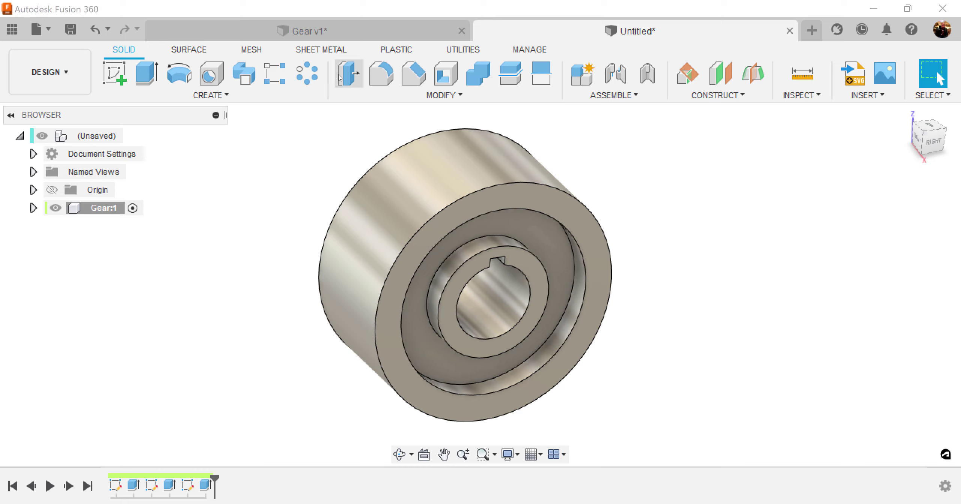
Mirror the ring-shaped recess feature across the origin plane midway between the two flat faces, with the Optimized compute option.
left_click(219, 96)
left_click(144, 345)
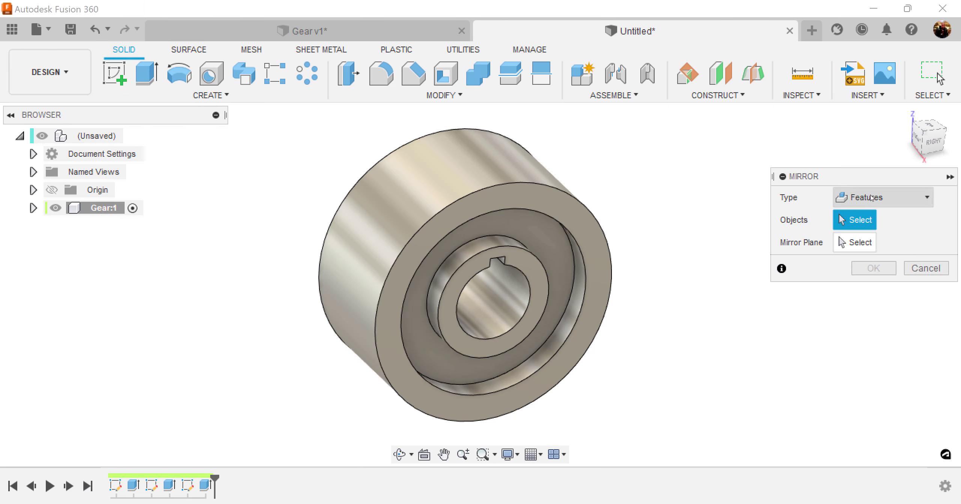
left_click(206, 488)
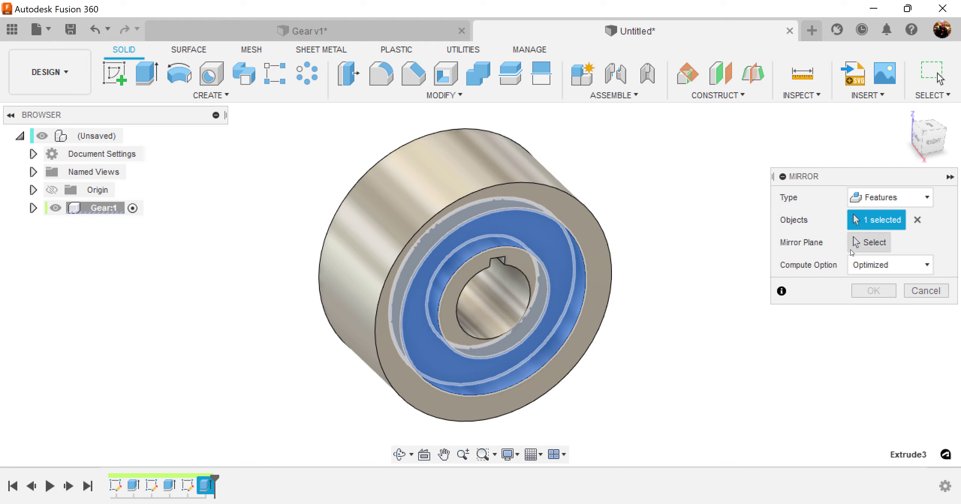
left_click(868, 246)
middle_click_drag(652, 269, 532, 250, "shift")
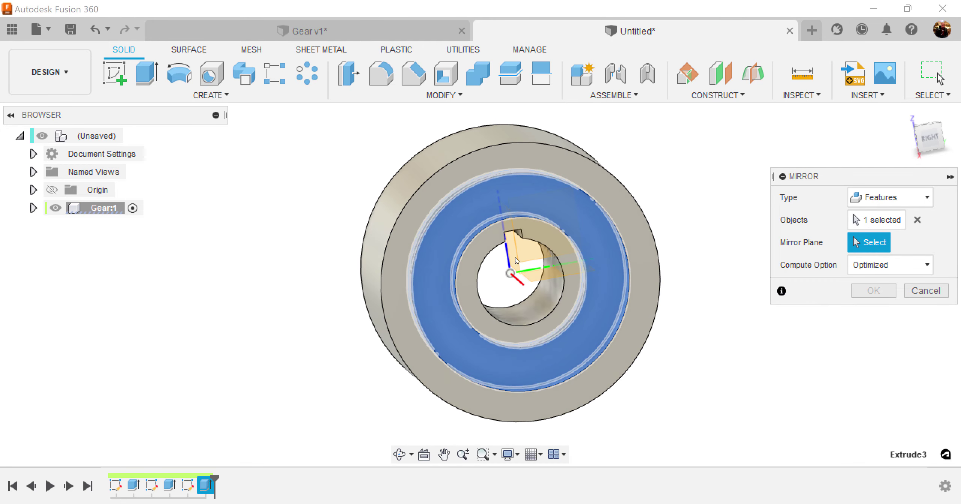
left_click(533, 250)
middle_click_drag(673, 332, 887, 277, "shift")
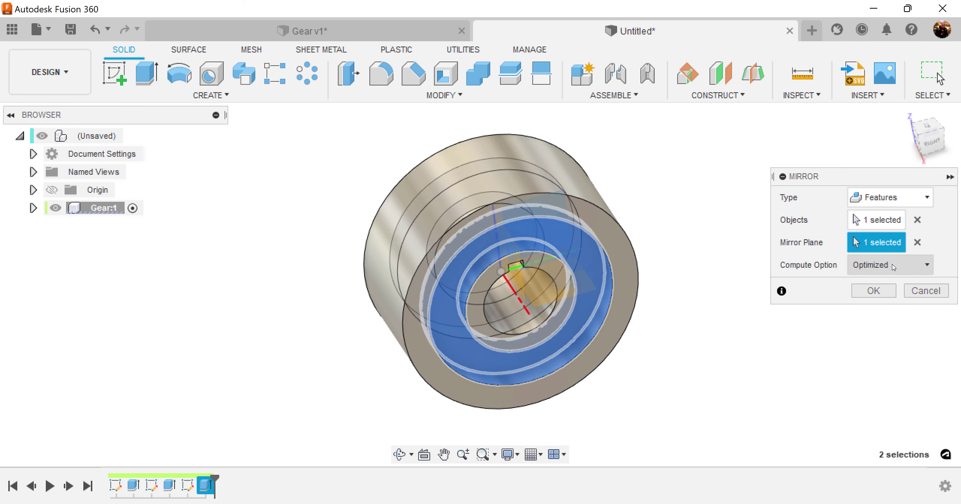
left_click(882, 292)
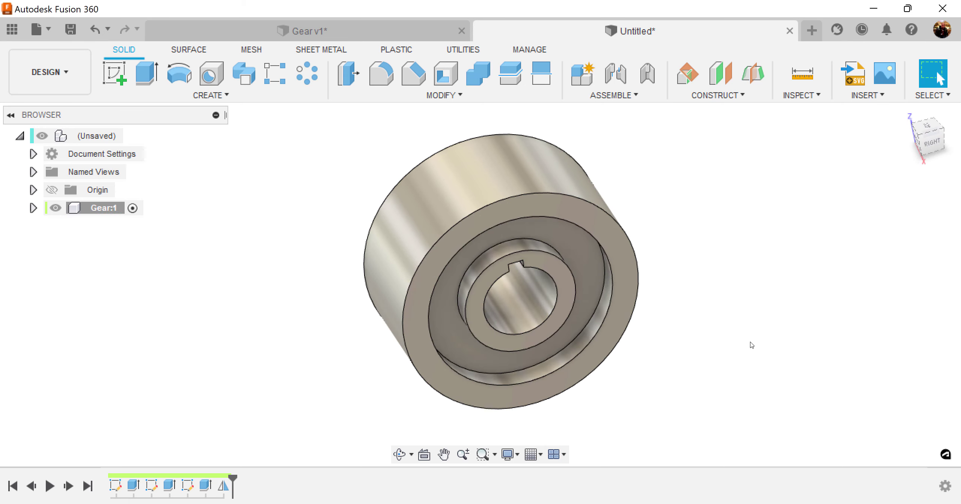
Start a sketch on the outer rim's right-hand face and draw a vertical construction line from the origin to above the outer edge.
key("F6")
mouse_move(745, 347)
middle_mouse_down("shift")
mouse_move(729, 328)
mouse_move(745, 347)
mouse_move(730, 345)
middle_mouse_up("shift")
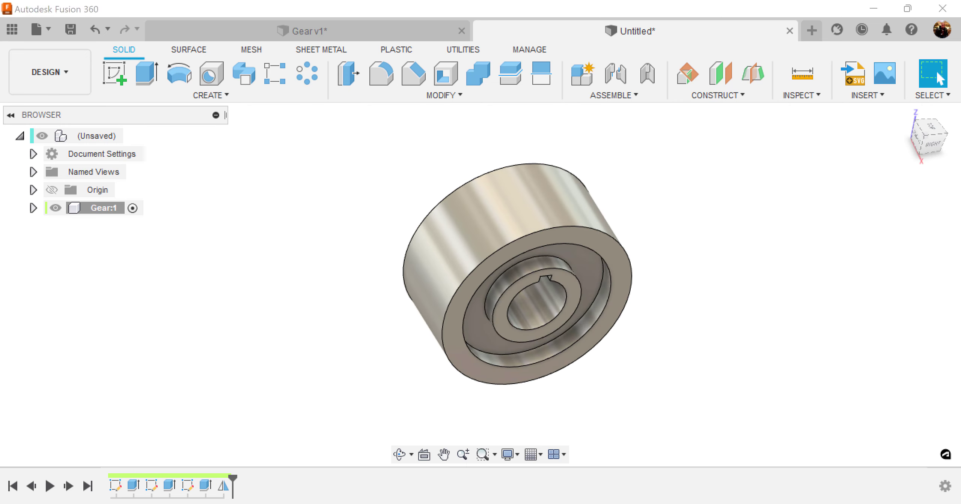
left_click(920, 238)
left_click(934, 143)
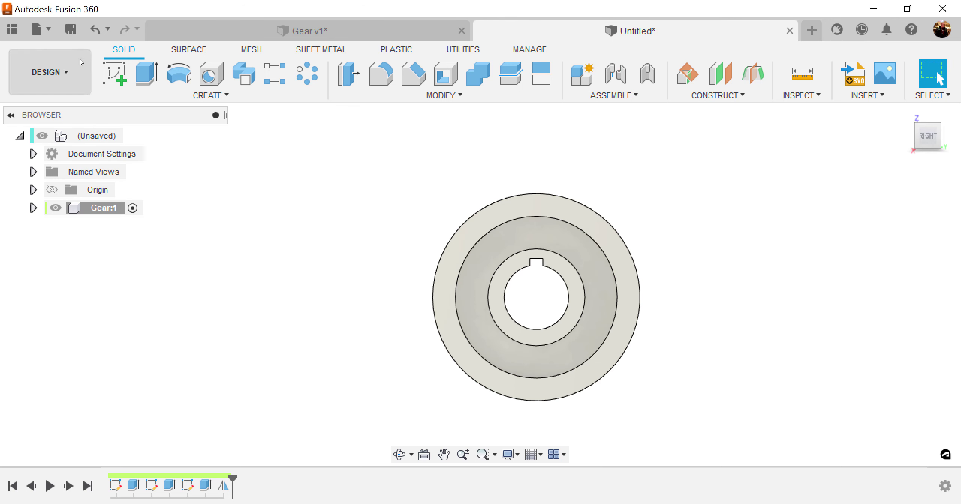
left_click(114, 73)
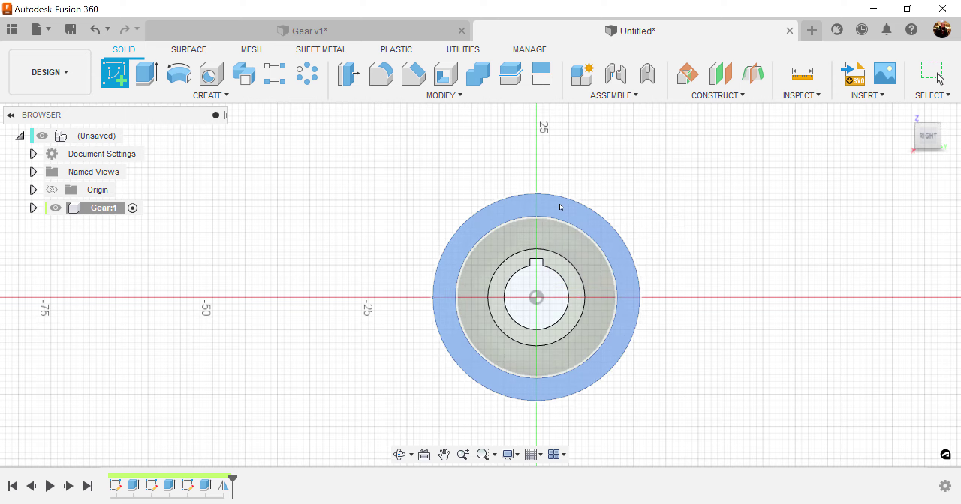
left_click(559, 204)
mouse_move(483, 246)
middle_mouse_down()
mouse_move(505, 124)
mouse_move(475, 105)
middle_mouse_up()
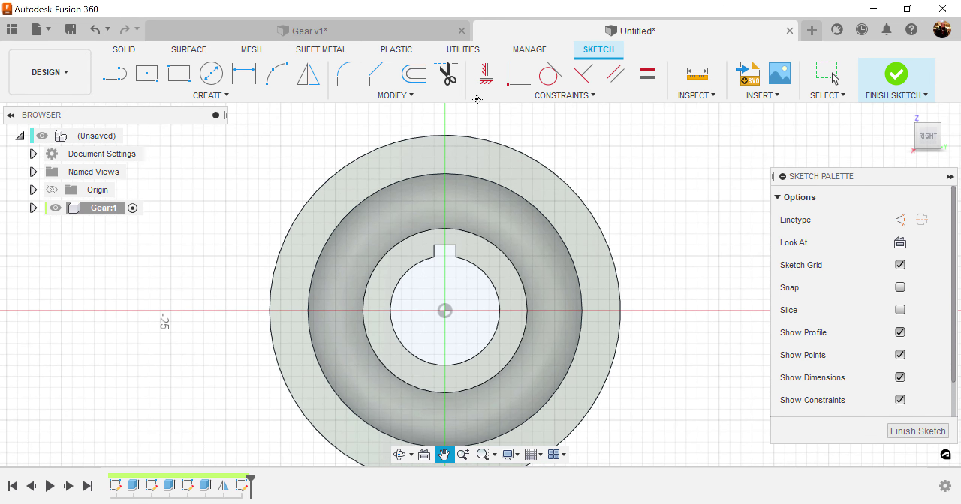
left_click(120, 74)
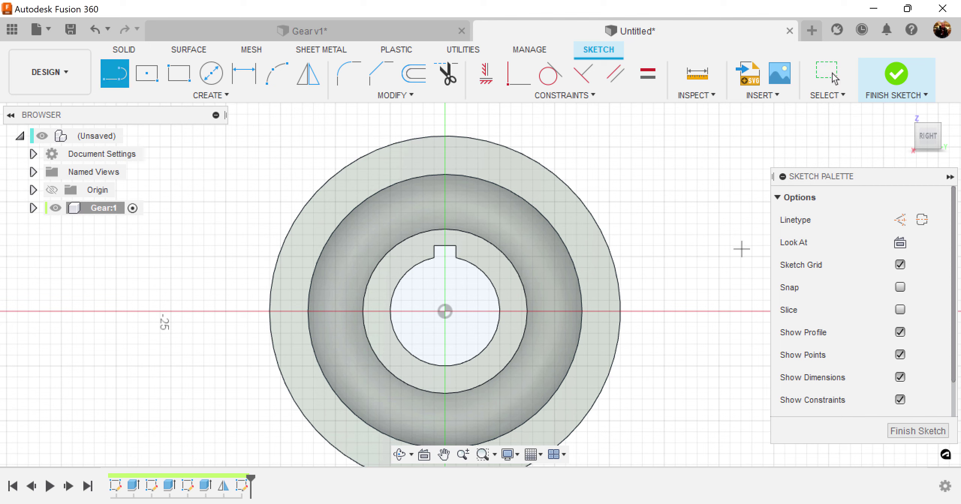
left_click(445, 311)
left_click(445, 112)
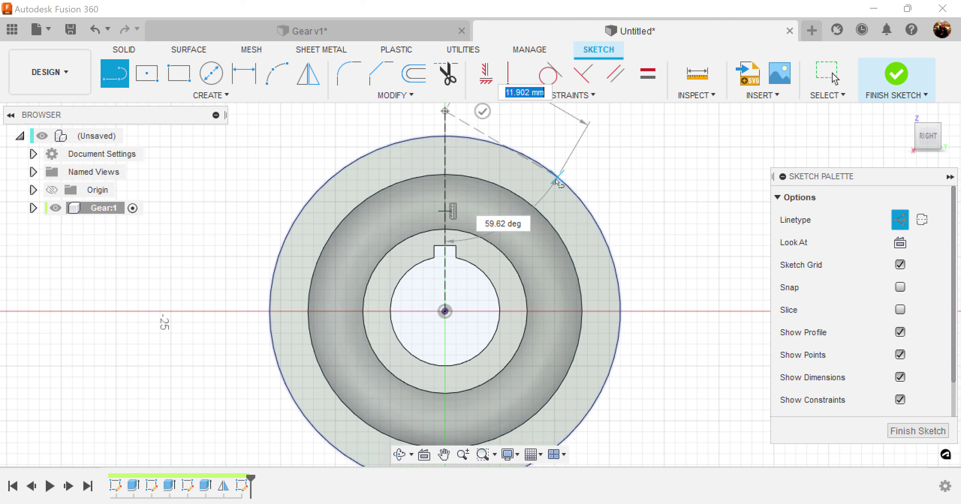
left_click(483, 112)
Draw a 0.5 mm horizontal line to the right from the construction line, midway between the rim's inner and outer edges.
scroll(509, 189, "up", 1)
middle_click_drag(508, 190, 542, 259)
middle_click_drag(539, 261, 532, 190)
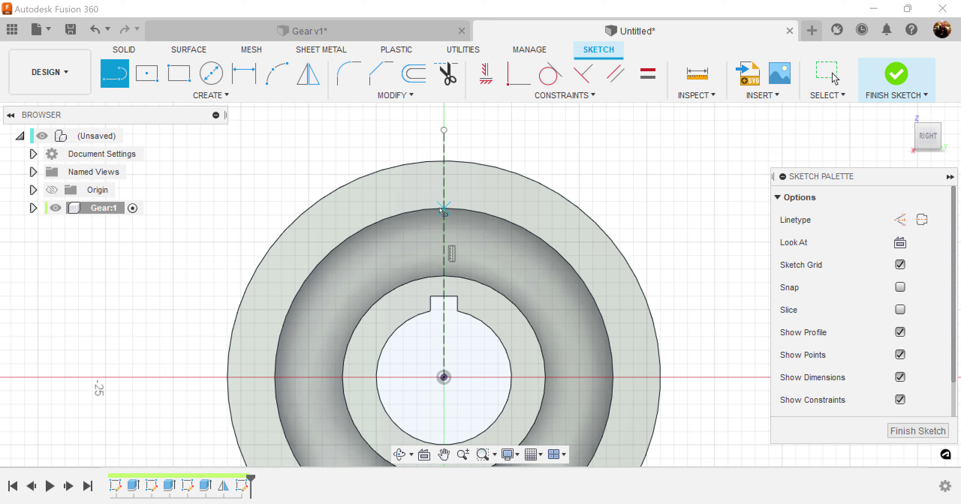
left_click(444, 185)
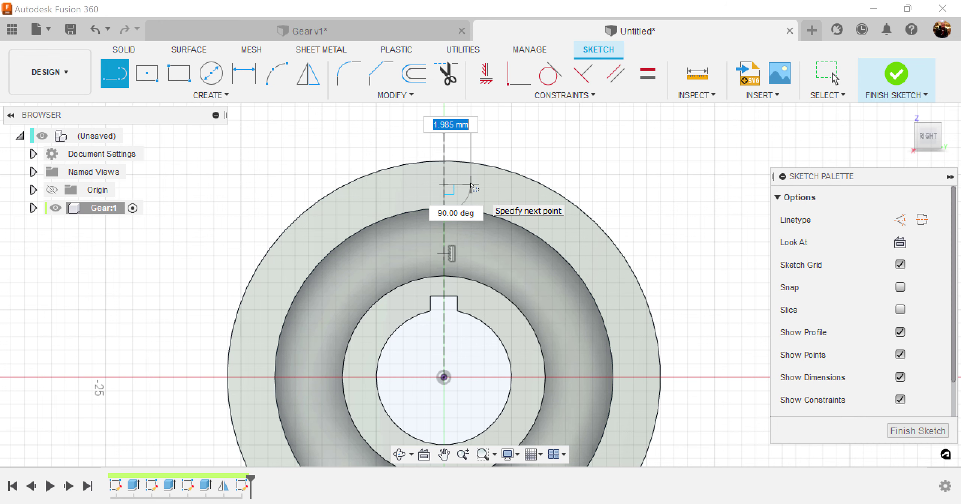
type("0.5")
key("Return")
key("Escape")
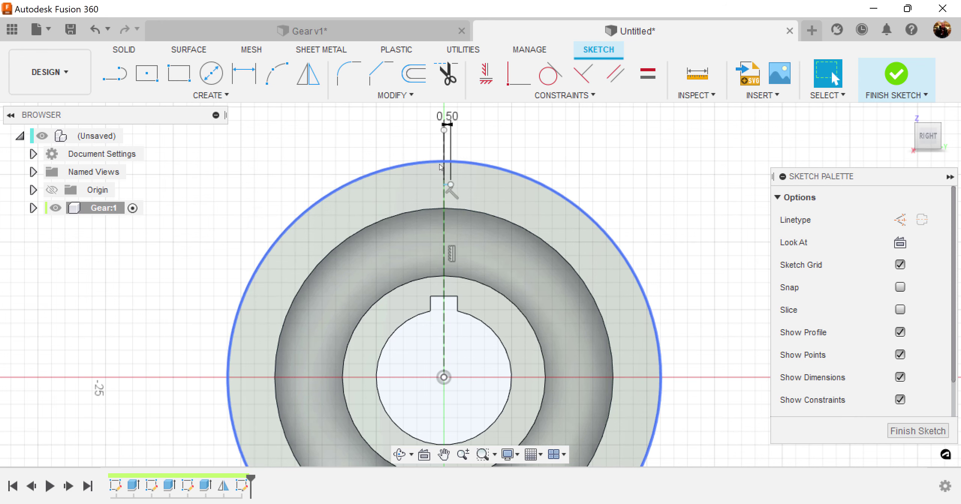
scroll(470, 183, "up", 5)
scroll(473, 200, "down", 5)
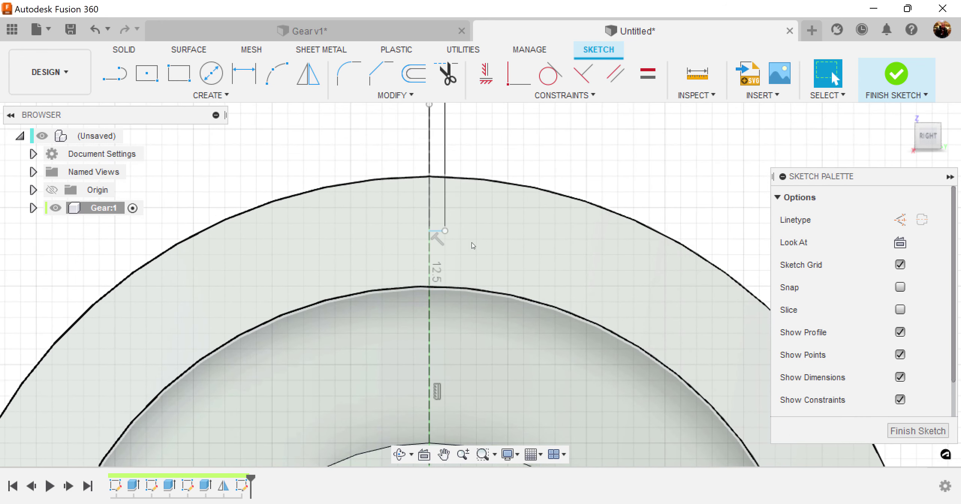
Dimension the vertical distance from the origin to the short horizontal line's free end as 13.6 mm.
middle_click_drag(668, 236, 633, 168)
scroll(633, 167, "down", 2)
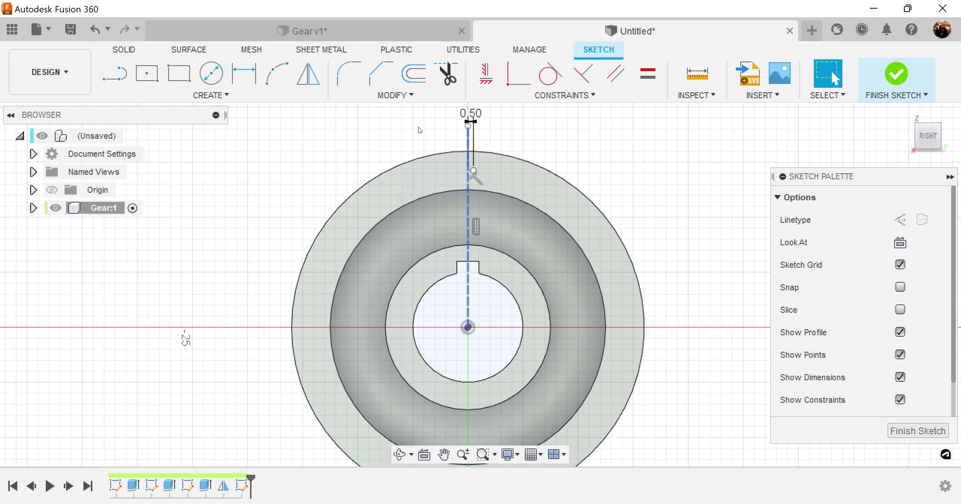
left_click(249, 73)
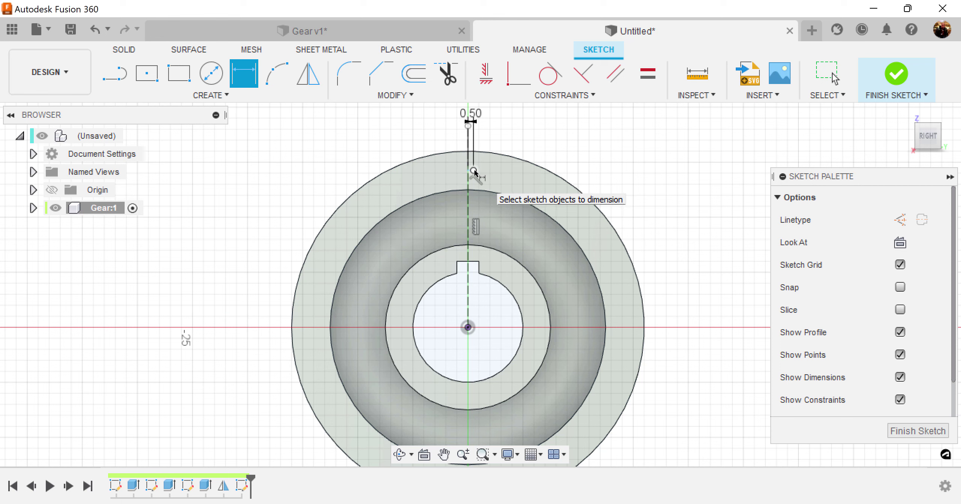
left_click(473, 171)
left_click(469, 328)
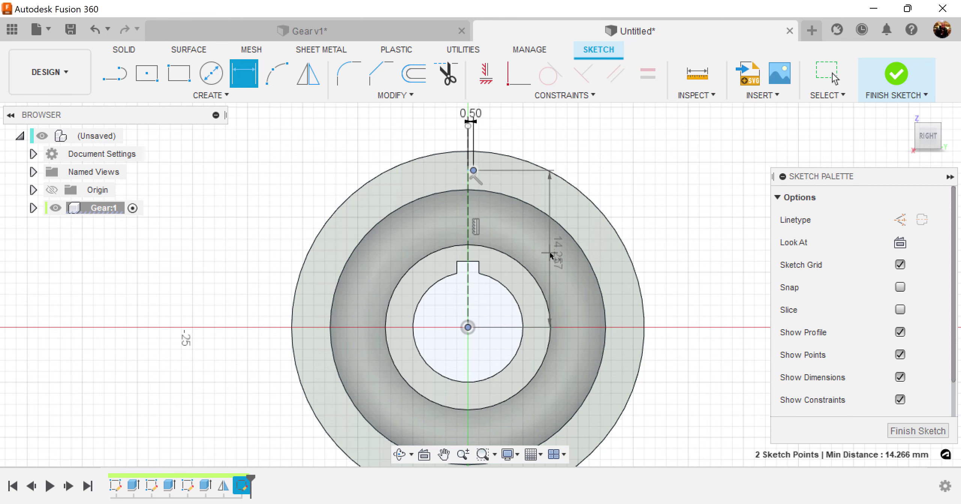
left_click(691, 255)
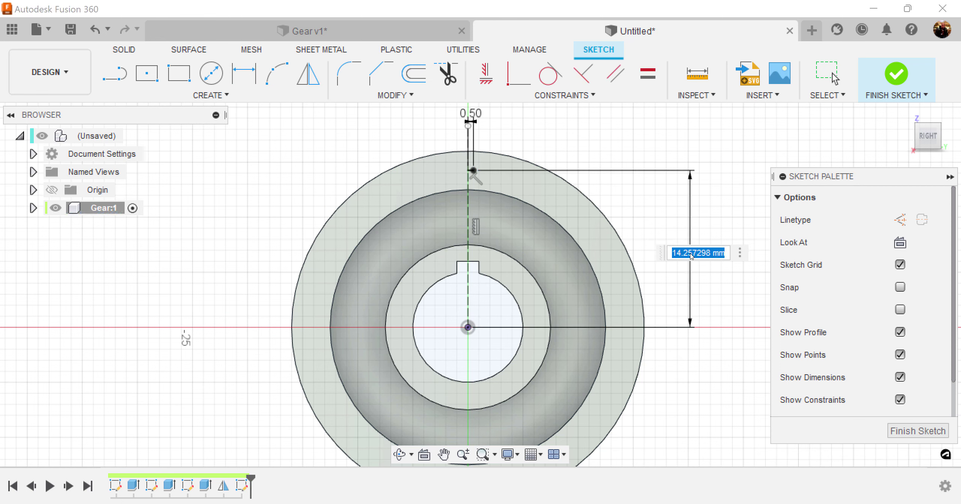
type("13.6")
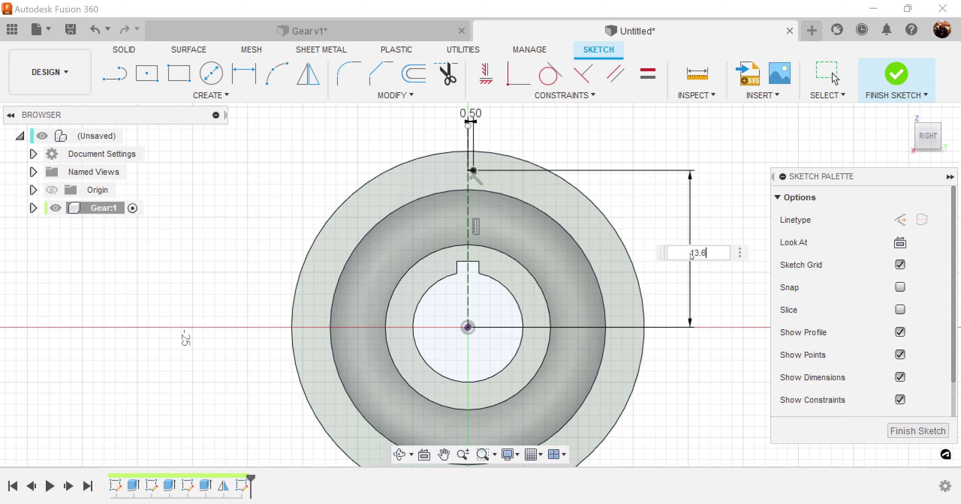
key("Return")
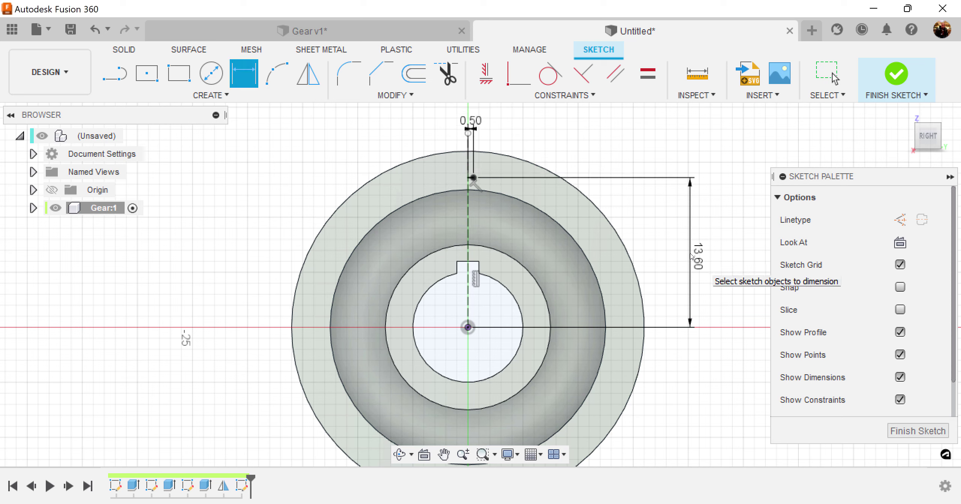
Draw a three-point arc curving up and right from the short line's free end past the outer edge, its ends about 6 mm apart.
scroll(503, 168, "up", 3)
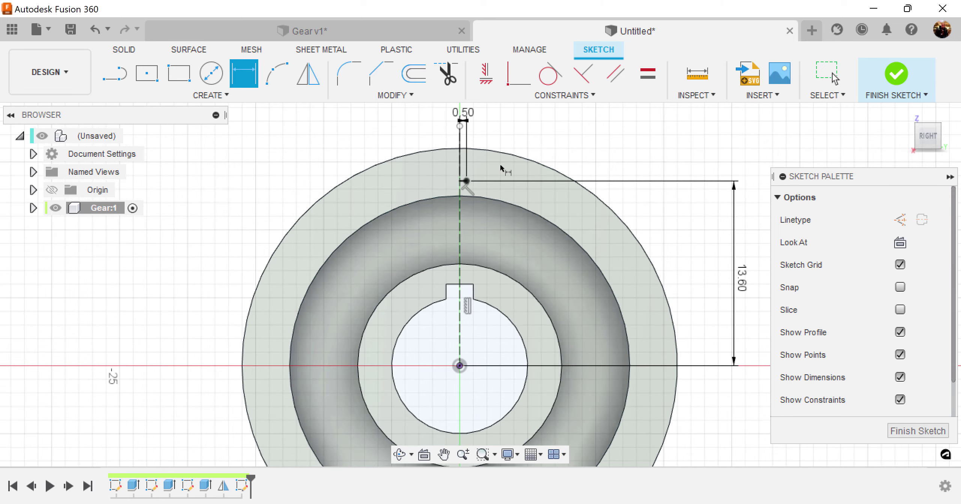
scroll(515, 214, "up", 3)
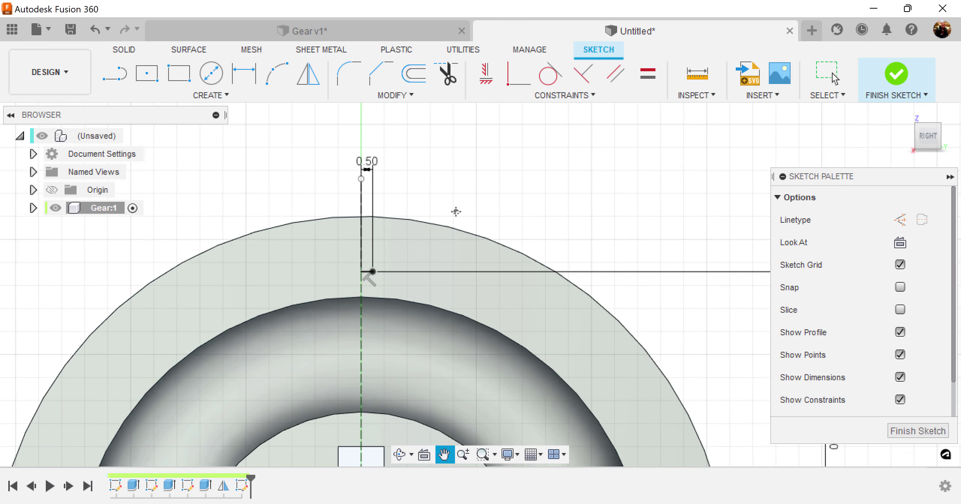
scroll(356, 199, "up", 1)
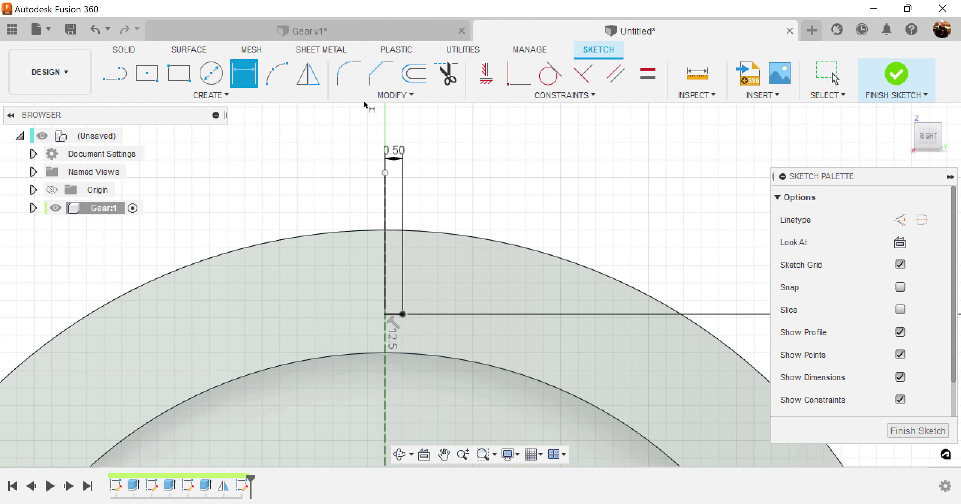
left_click(276, 73)
left_click(402, 314)
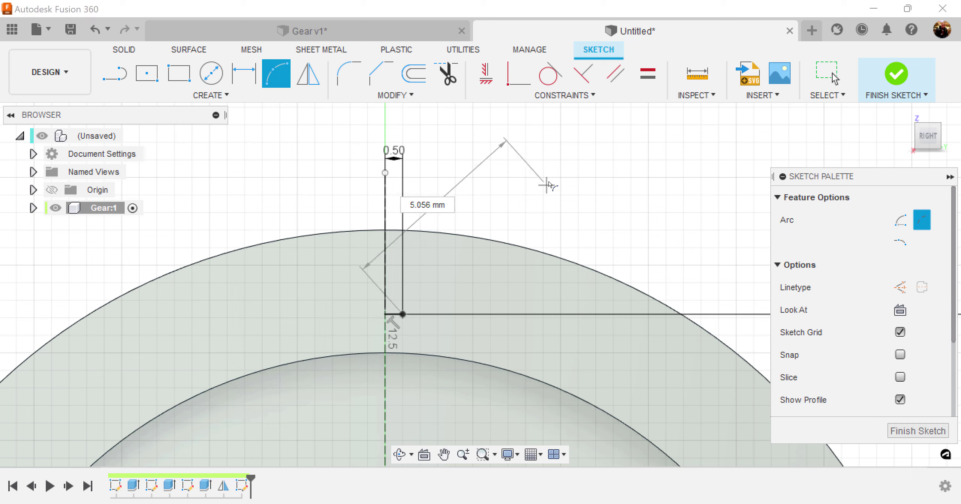
left_click(558, 172)
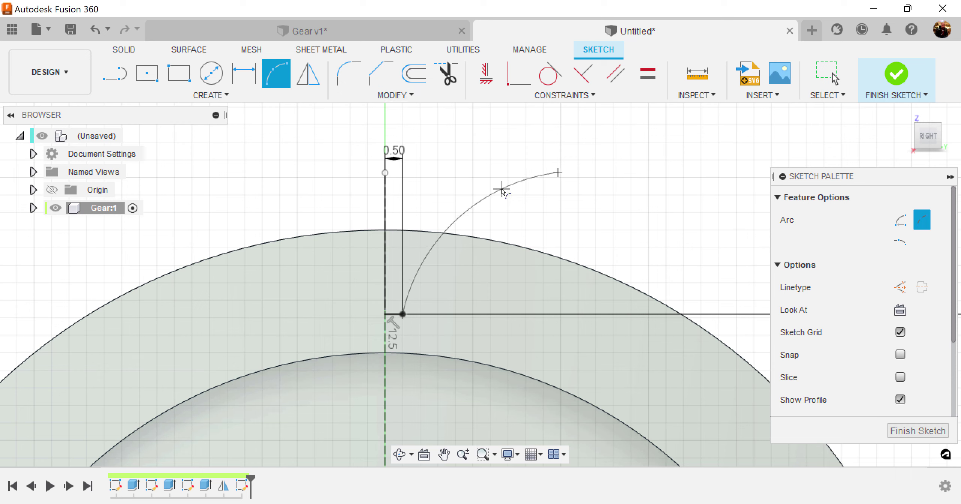
left_click(501, 191)
Dimension the horizontal distance between the arc's two endpoints as 1.58 mm.
left_click(243, 73)
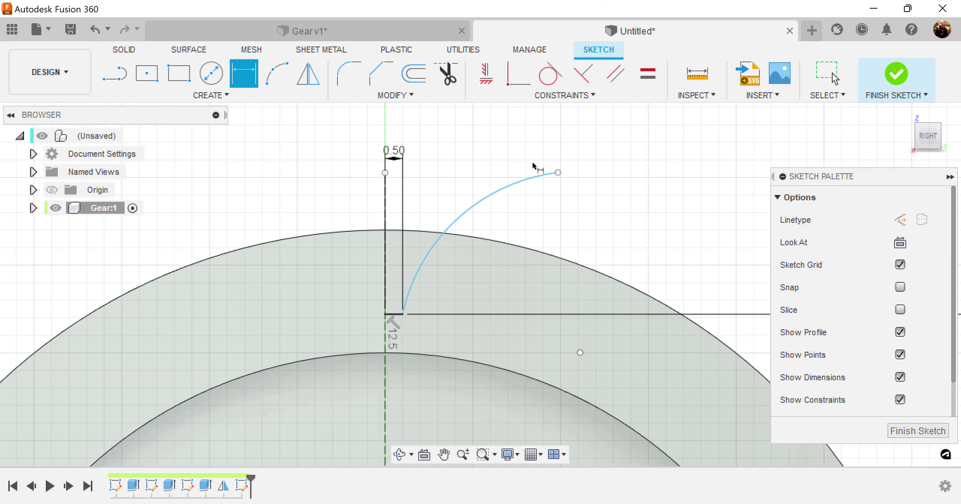
left_click(558, 173)
left_click(402, 315)
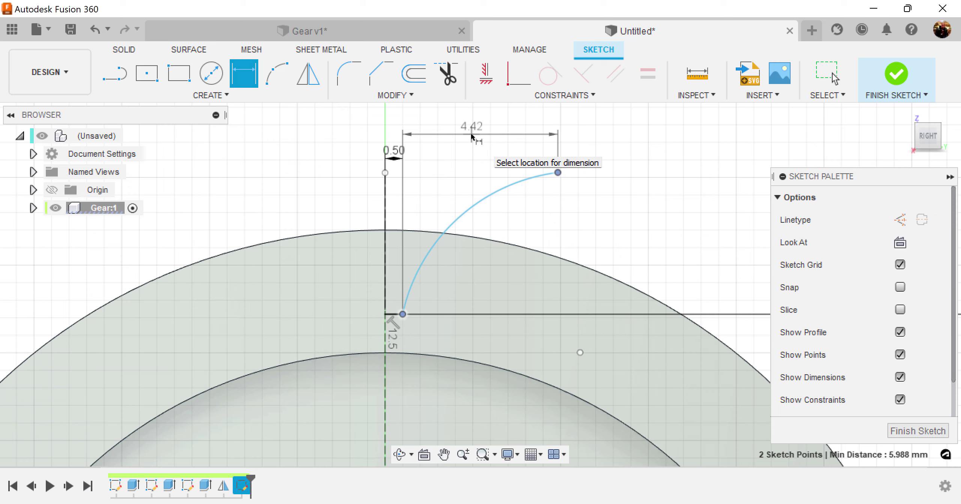
left_click(472, 138)
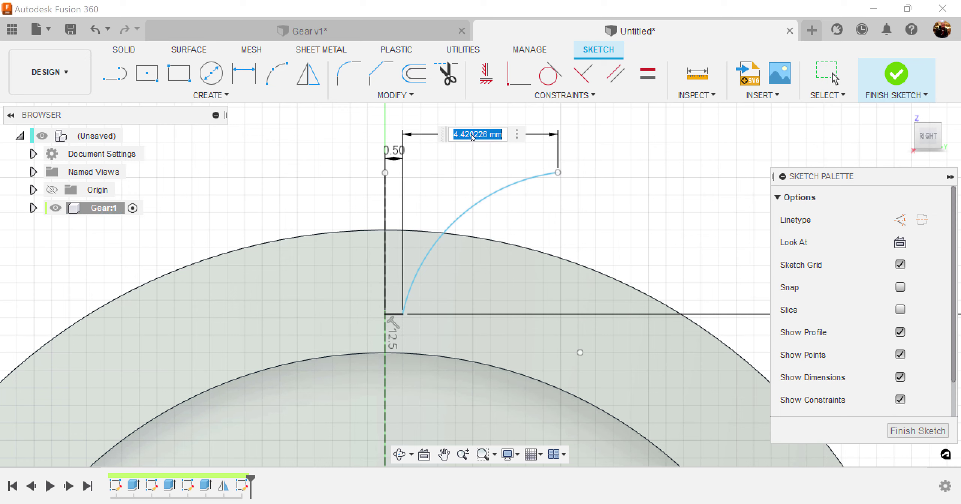
type("1.58")
key("Return")
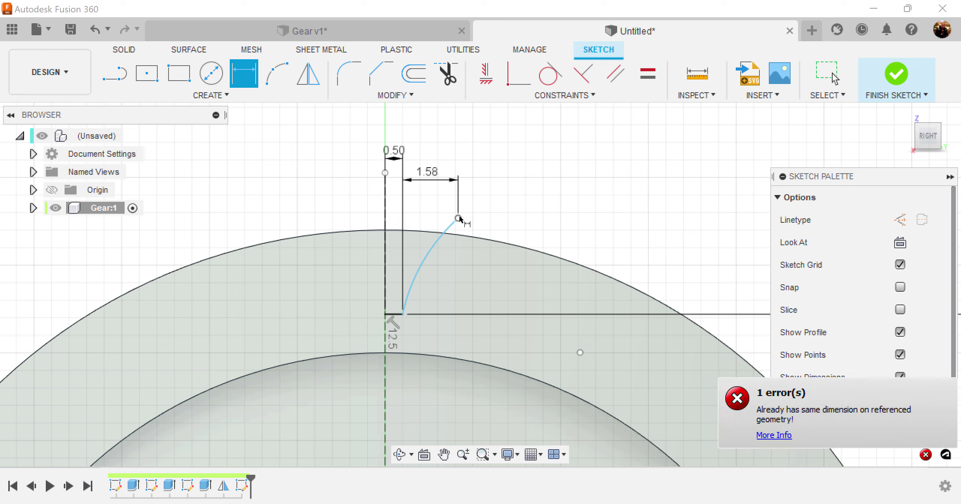
Dimension the vertical distance between the arc's two endpoints as 3.28 mm.
left_click(458, 219)
left_click(403, 315)
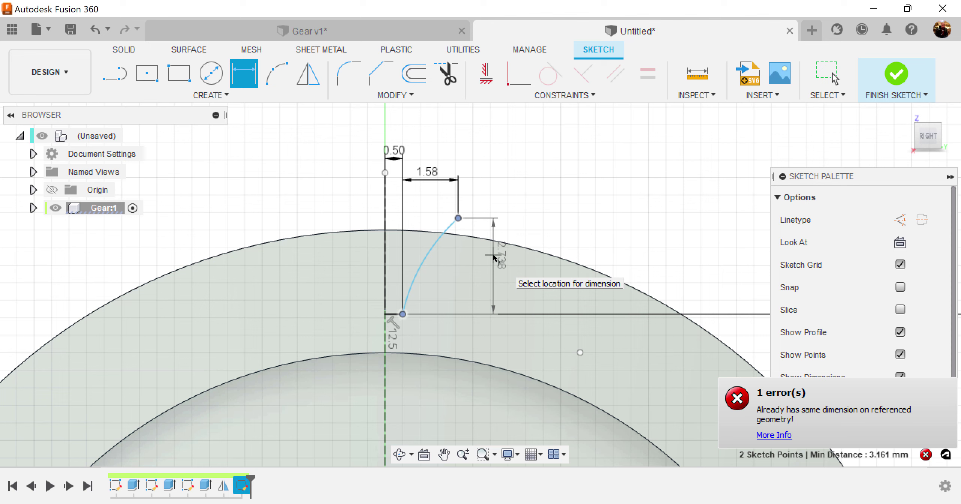
left_click(494, 258)
type("3.2")
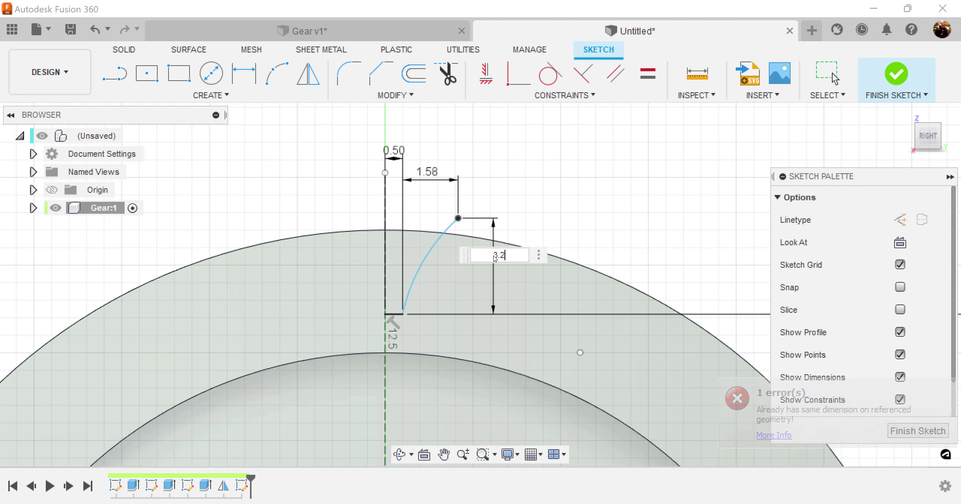
type("8")
key("Return")
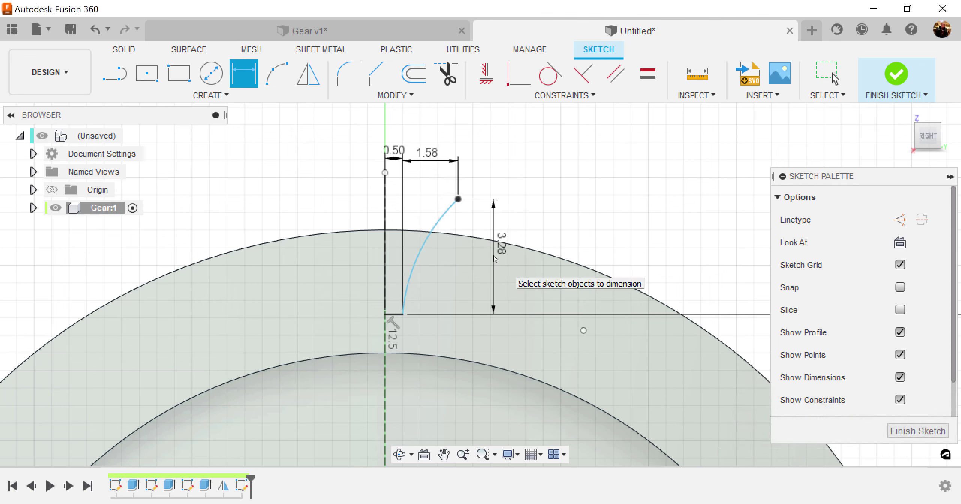
Dimension the arc's radius as 4.56 mm.
left_click(431, 249)
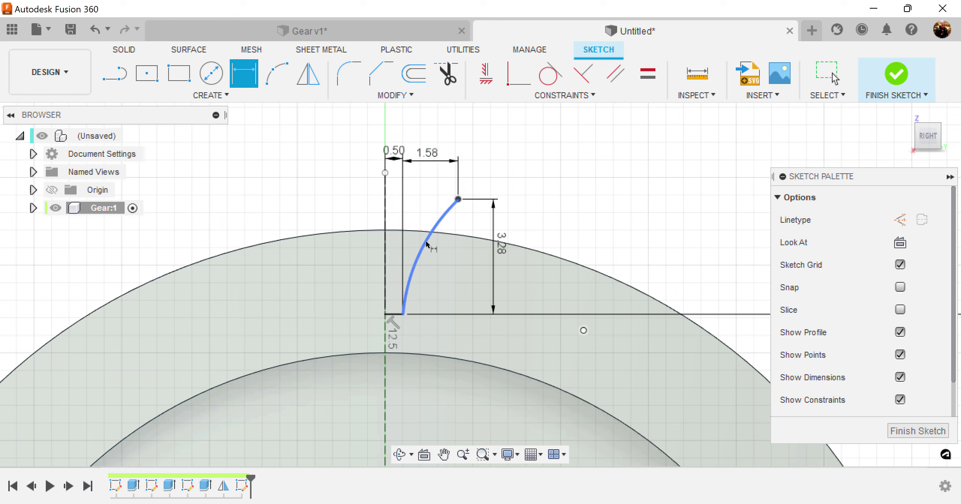
left_click(457, 261)
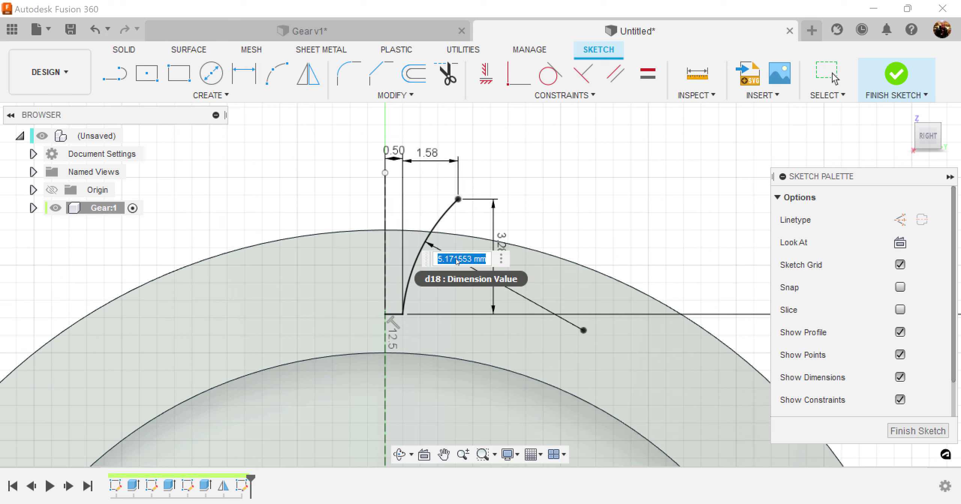
type("4")
key("Return")
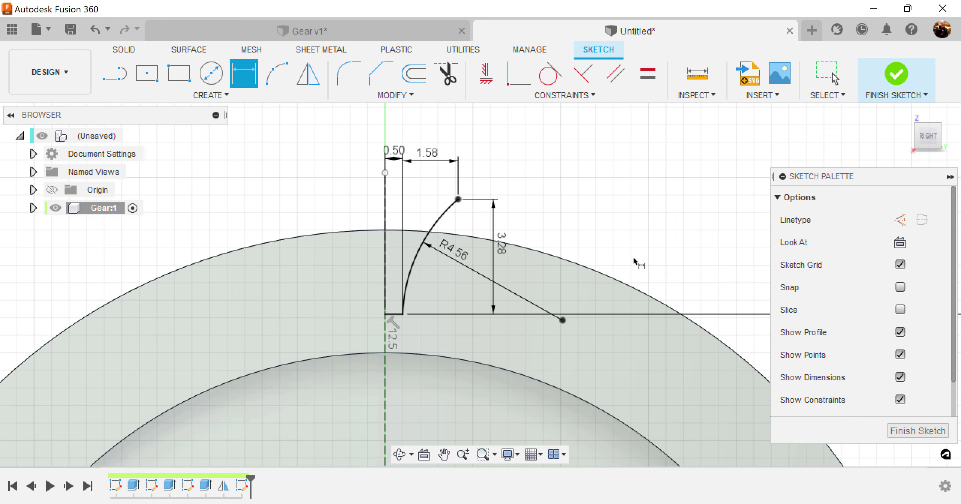
Fillet the corner between the arc and the short horizontal line with a 0.3 mm radius.
scroll(537, 326, "up", 5)
middle_click_drag(443, 290, 524, 295)
left_click(349, 74)
left_click(418, 282)
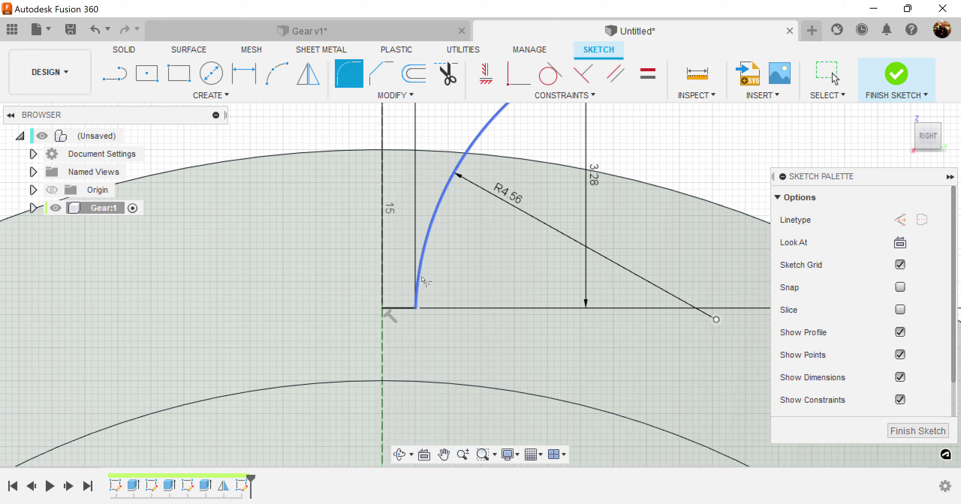
left_click(406, 308)
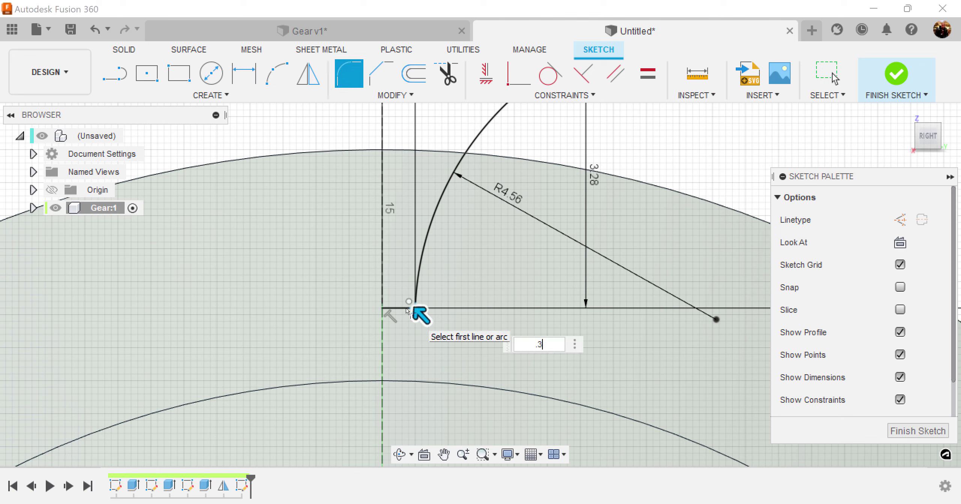
key("Return")
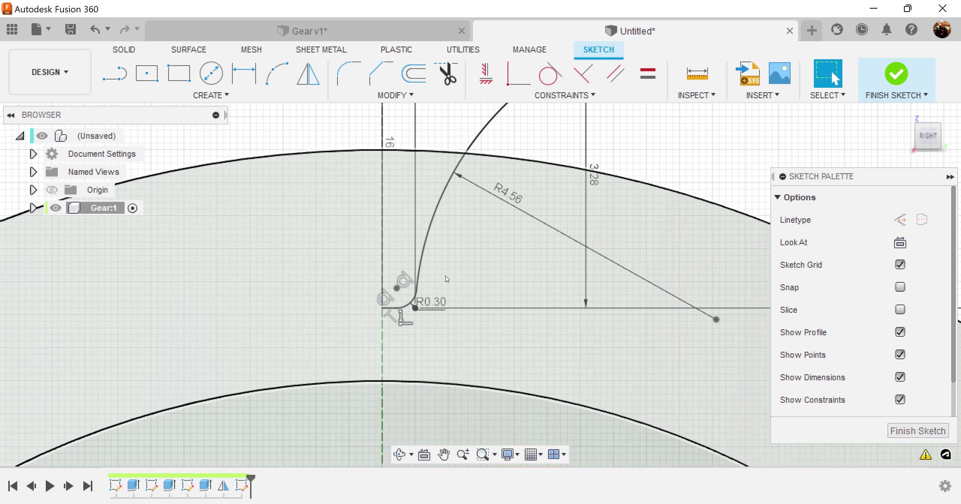
Mirror the flank arc, the corner fillet and the short horizontal line across the vertical construction line.
scroll(588, 349, "down", 3)
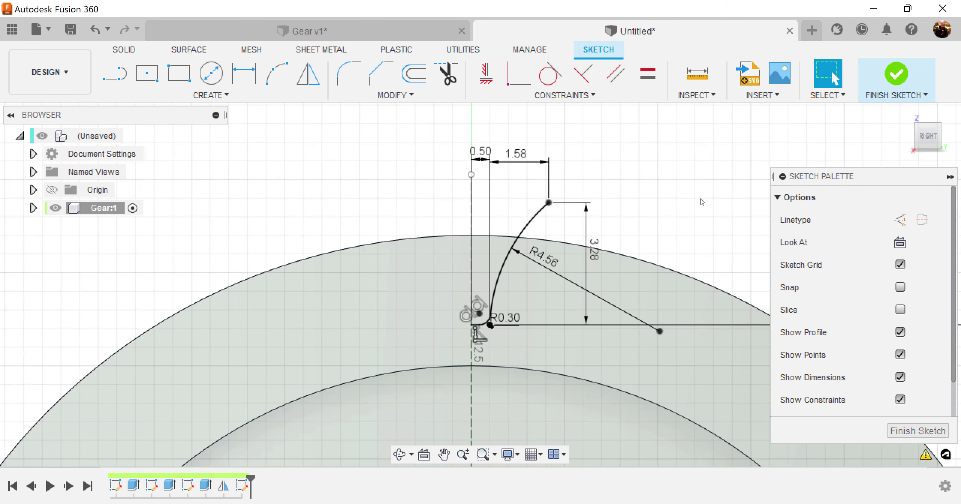
left_click(311, 77)
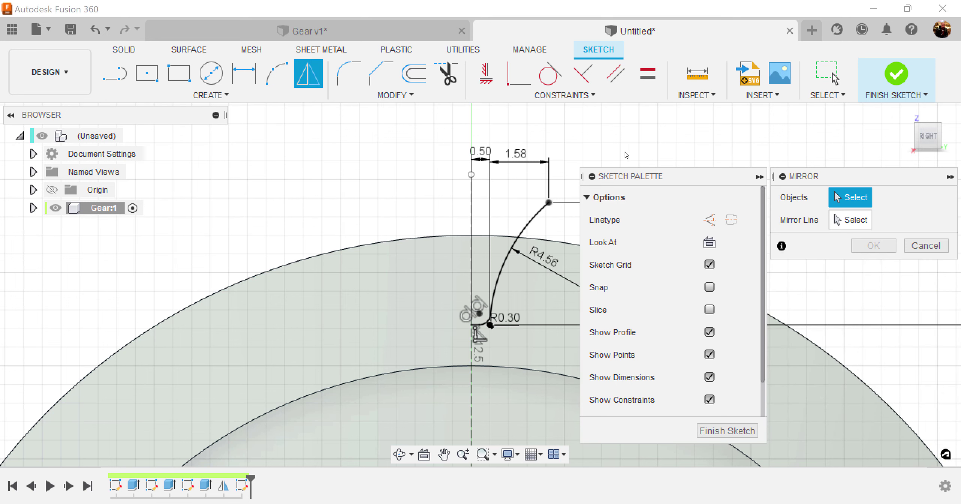
middle_click_drag(573, 139, 395, 132)
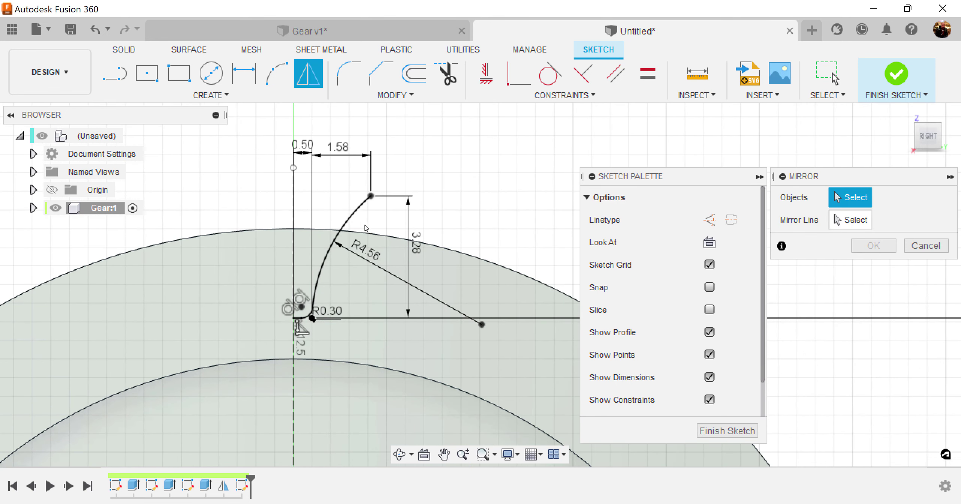
left_click(352, 217)
scroll(312, 319, "up", 4)
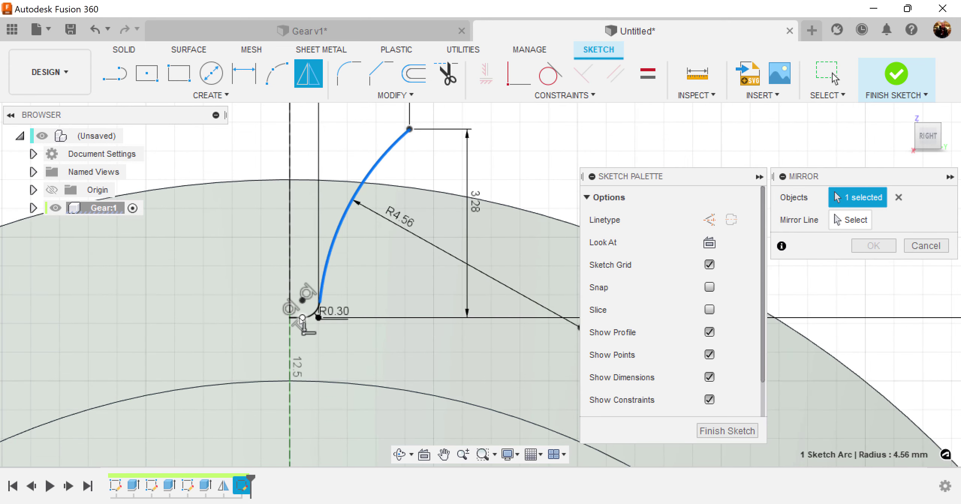
left_click(304, 315)
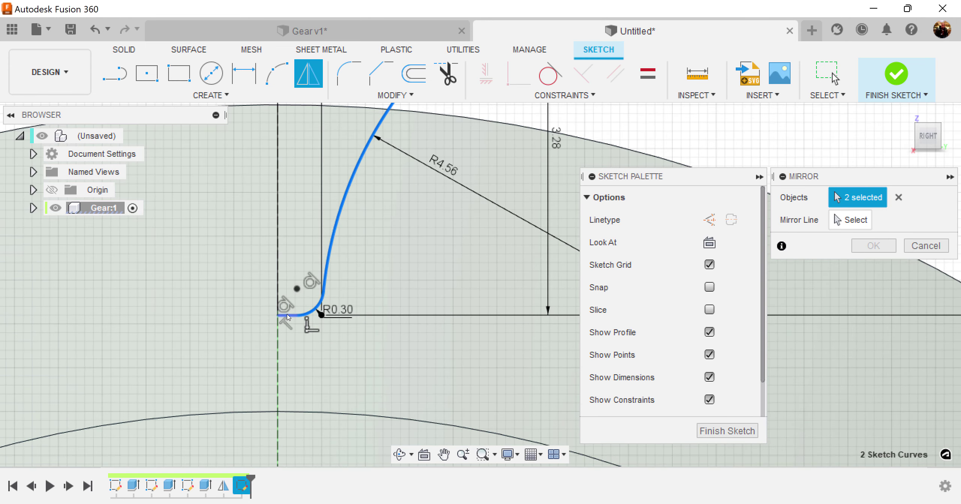
left_click(287, 318)
scroll(375, 312, "down", 5)
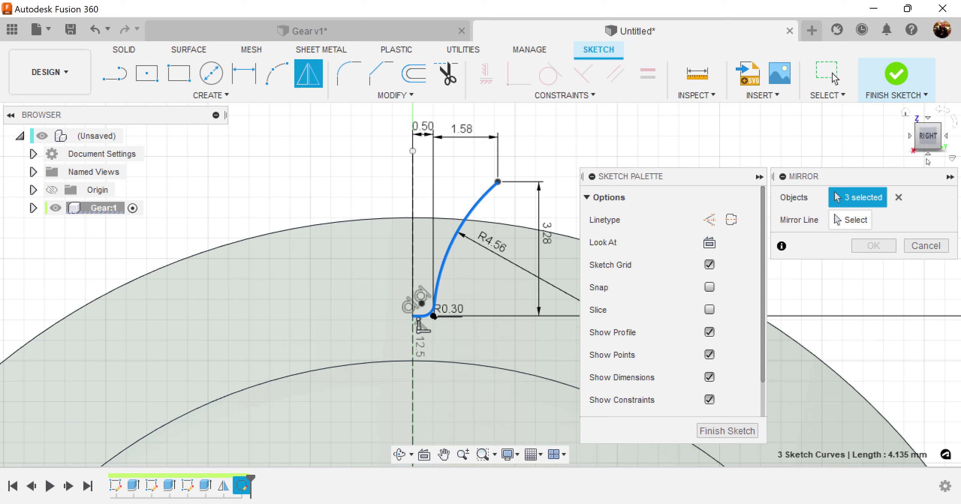
left_click(855, 225)
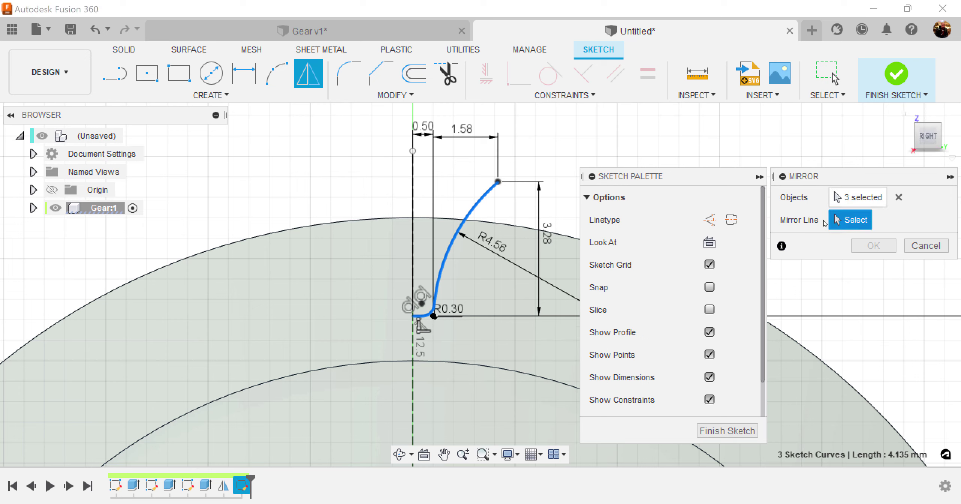
left_click(413, 184)
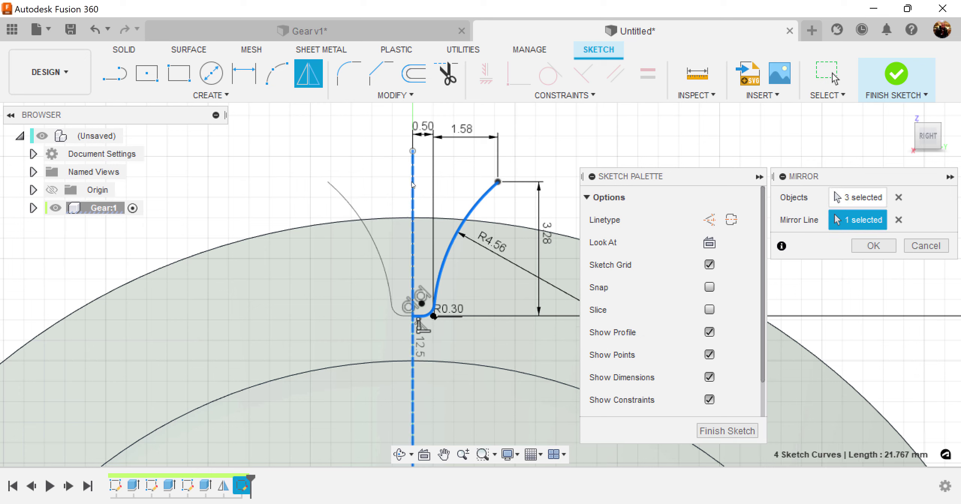
left_click(871, 246)
Close the top of the profile with a slightly upward-bulging three-point arc between the upper ends of the two flank arcs.
mouse_move(639, 206)
middle_mouse_down()
mouse_move(637, 227)
mouse_move(616, 235)
middle_mouse_up()
left_click(278, 74)
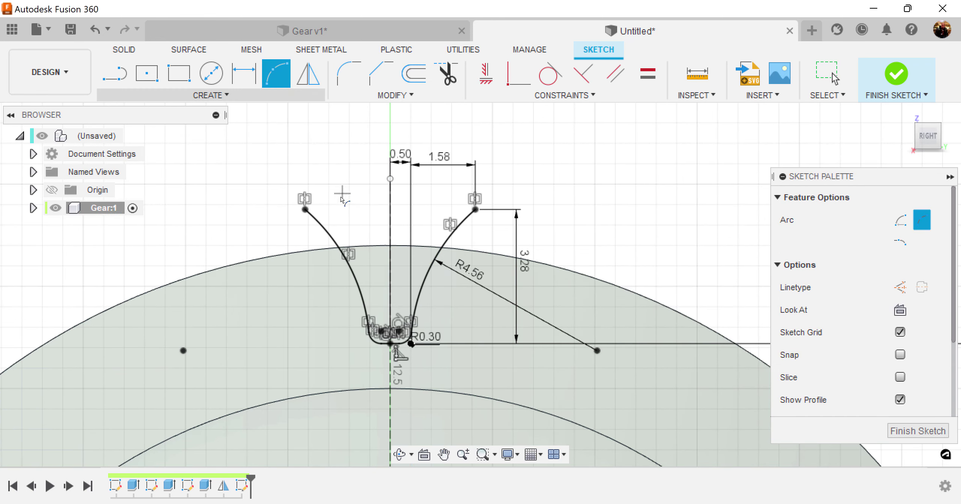
left_click(305, 209)
left_click(475, 209)
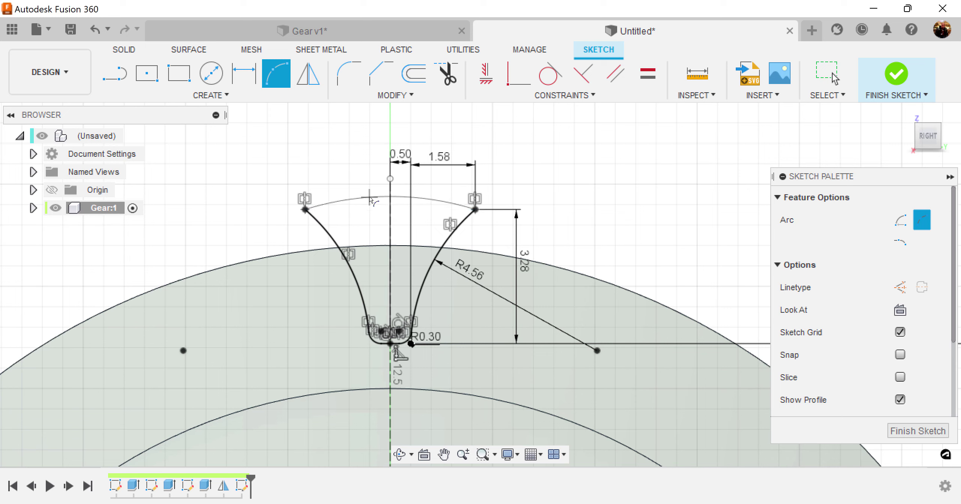
left_click(370, 198)
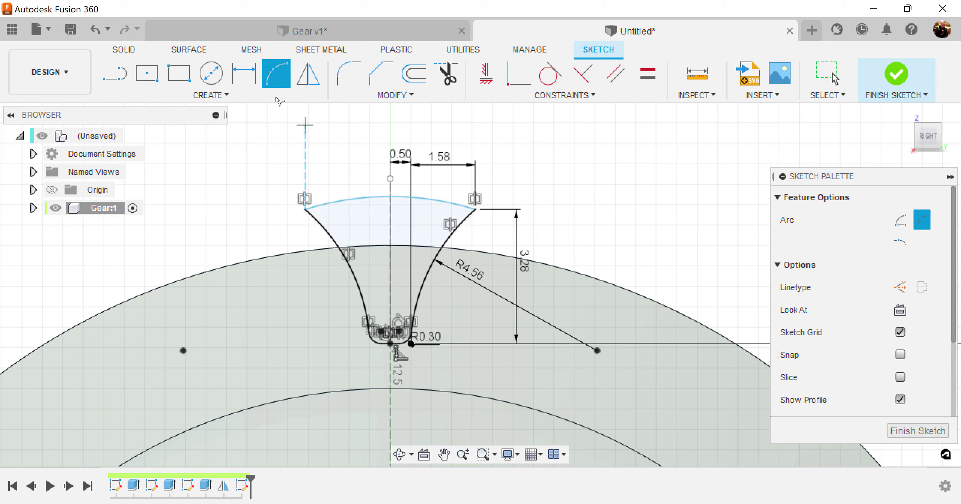
Dimension the radius of the tooth-gap profile's top closing arc as 18 mm.
left_click(244, 73)
left_click(350, 198)
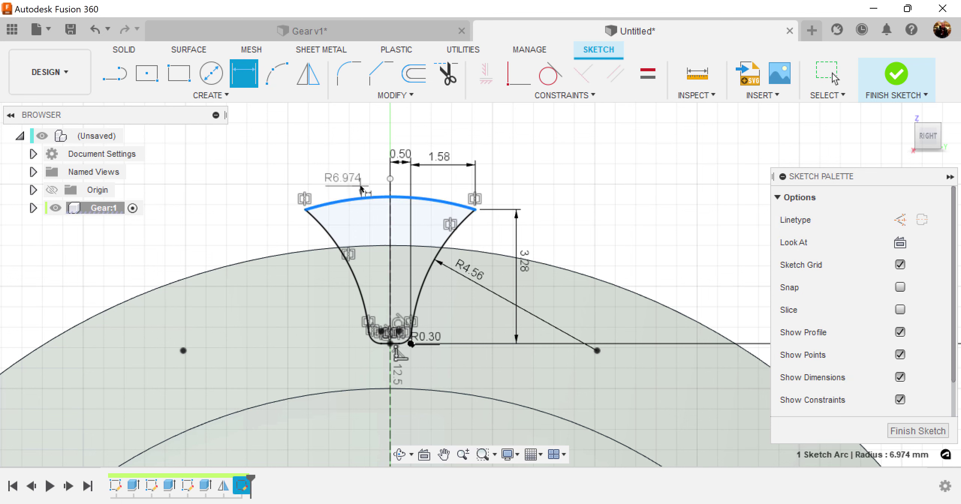
left_click(365, 186)
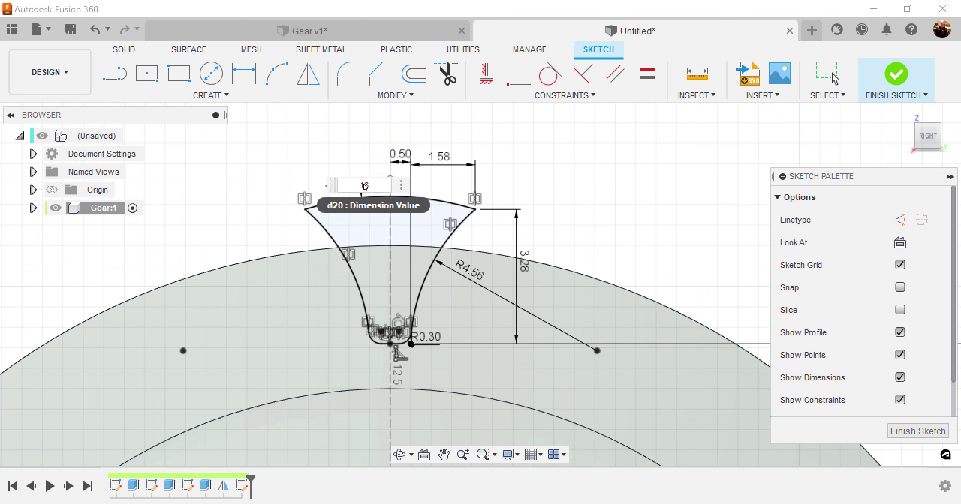
type("18")
key("Return")
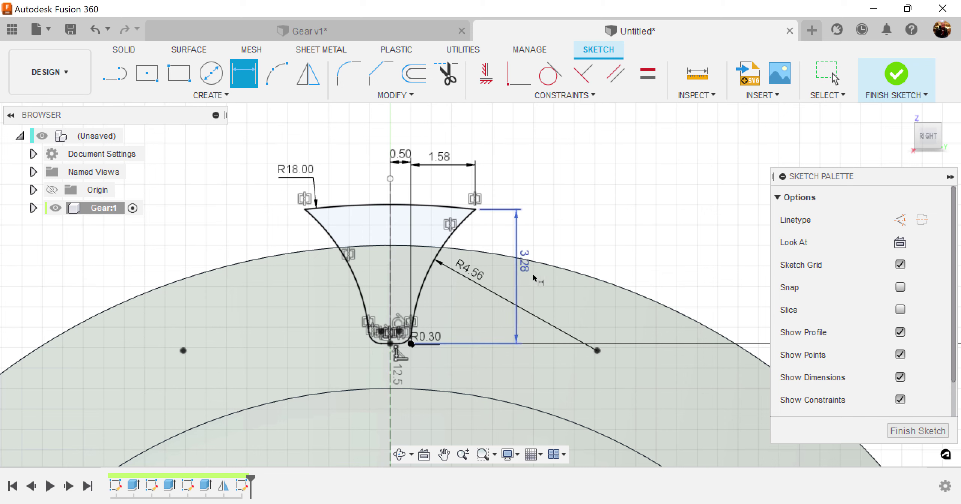
Move the 0.30 mm fillet radius dimension clear of the profile's bottom corner and finish the sketch.
middle_click_drag(497, 367, 490, 319)
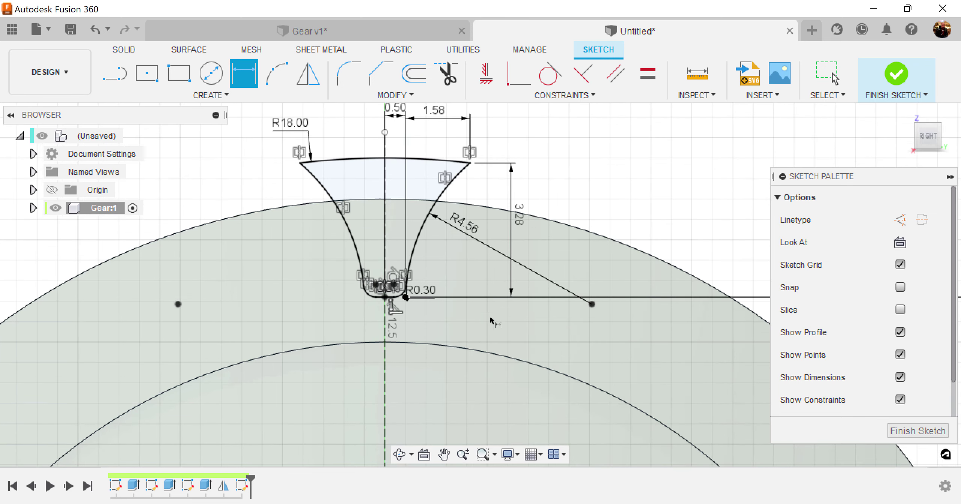
left_click(416, 292)
middle_click_drag(575, 316, 570, 372)
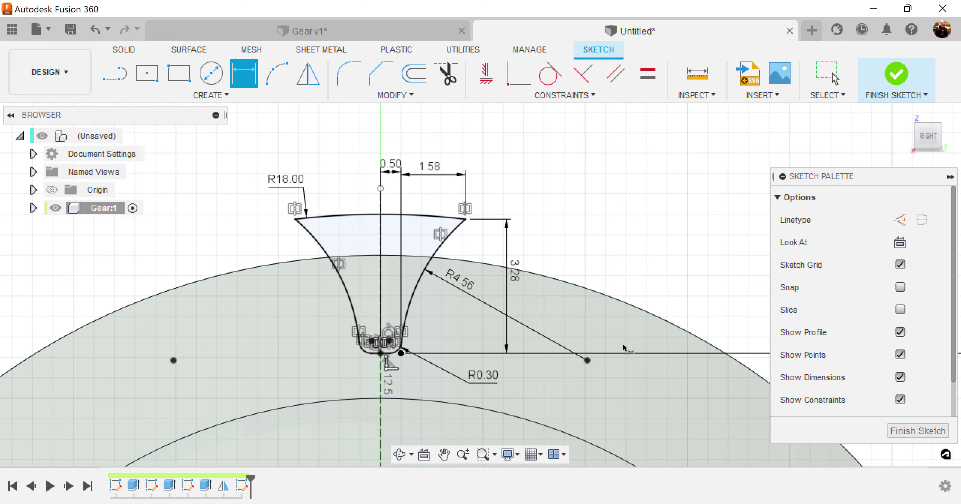
left_click(904, 430)
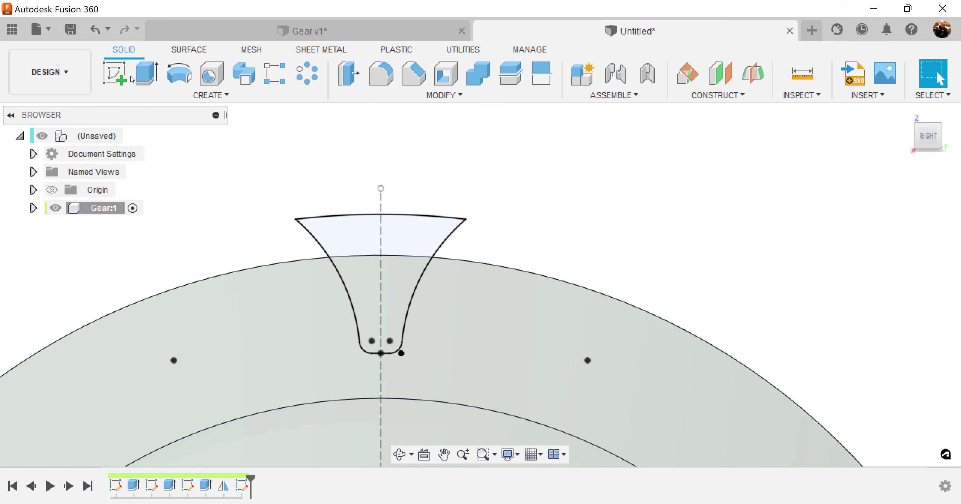
Extrude both regions of the tooth-gap profile as a cut through the whole gear width, with extent type All.
left_click(146, 74)
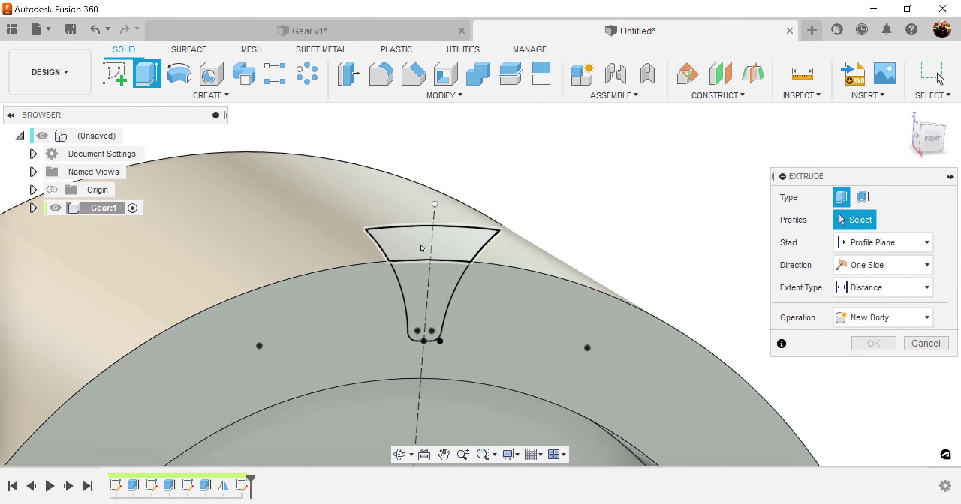
left_click(422, 248)
left_click(423, 296)
middle_click_drag(474, 275, 504, 285, "shift")
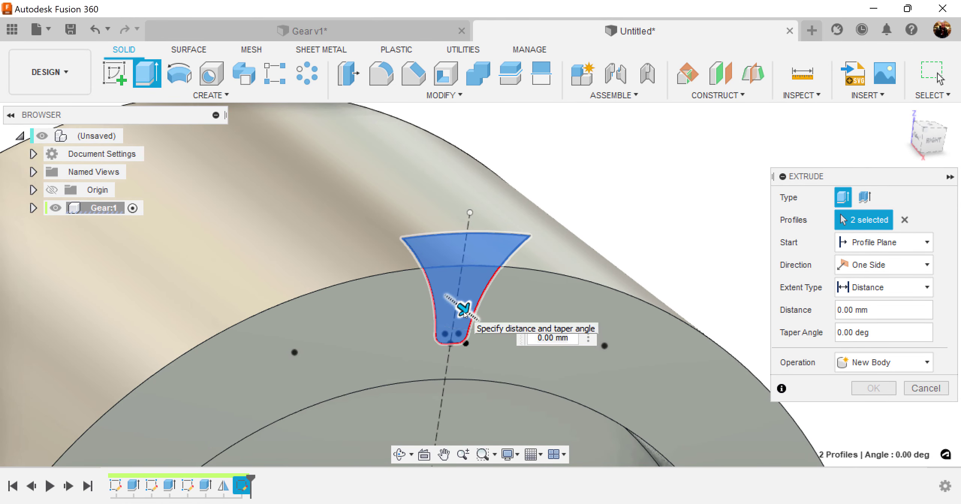
left_click_drag(462, 310, 416, 275)
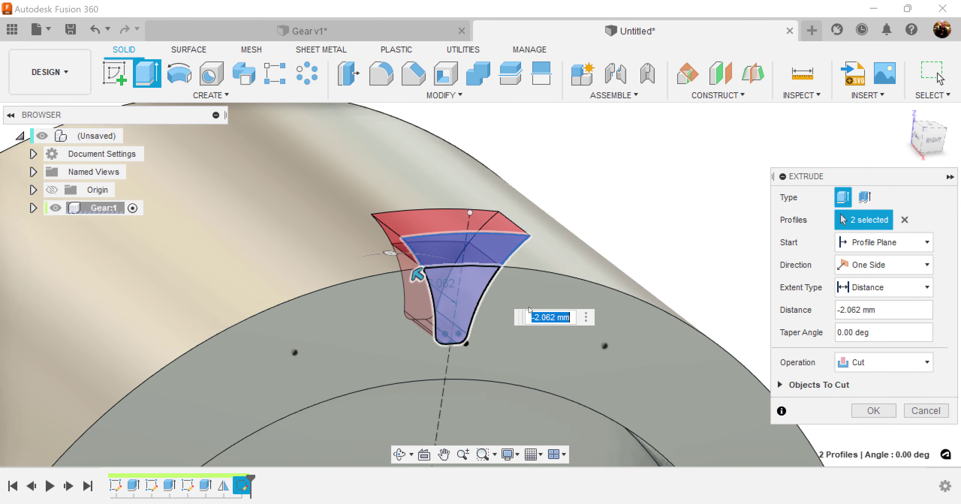
left_click(883, 291)
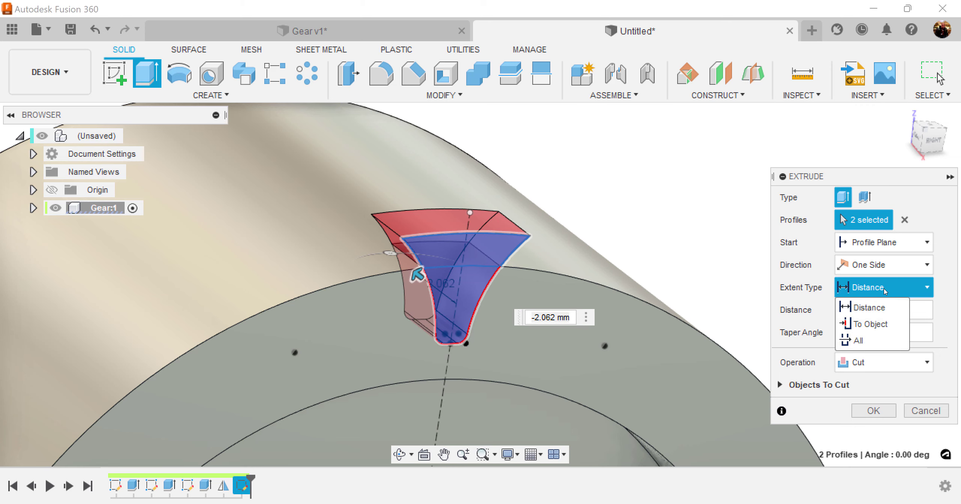
left_click(866, 340)
scroll(877, 340, "down", 3)
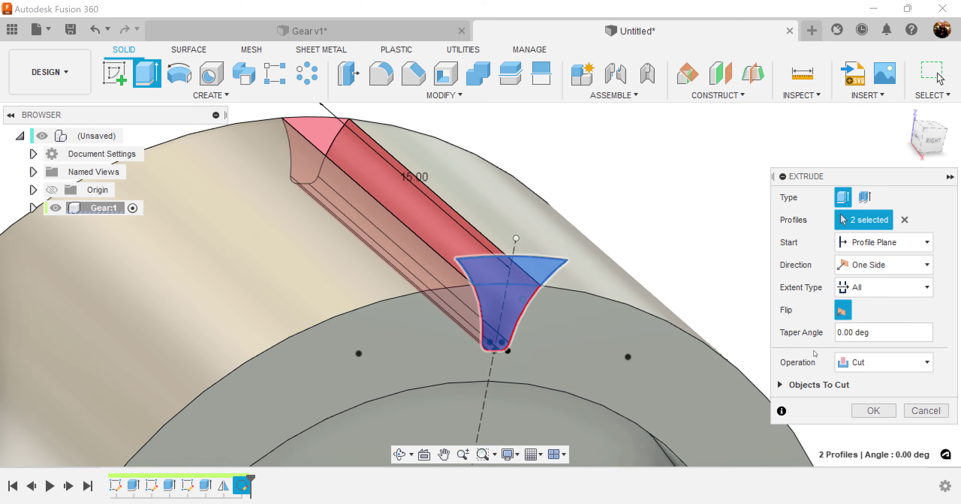
left_click(875, 412)
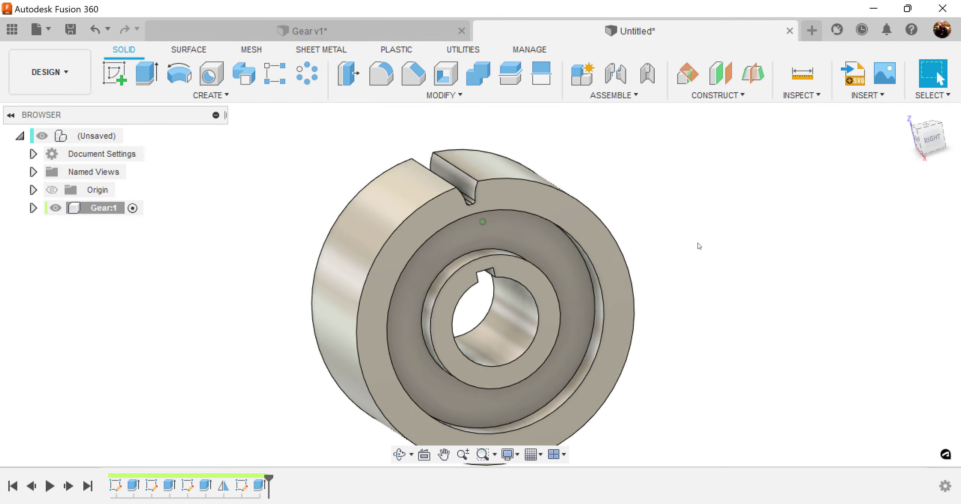
Circular-pattern the tooth-gap cut feature around the gear's rim axis with full angular spacing and a quantity of 30.
left_click(307, 64)
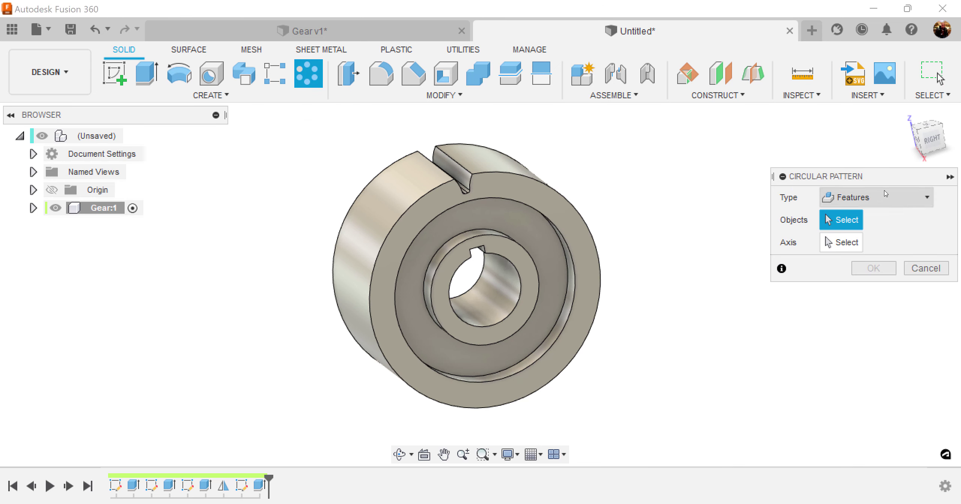
left_click(261, 485)
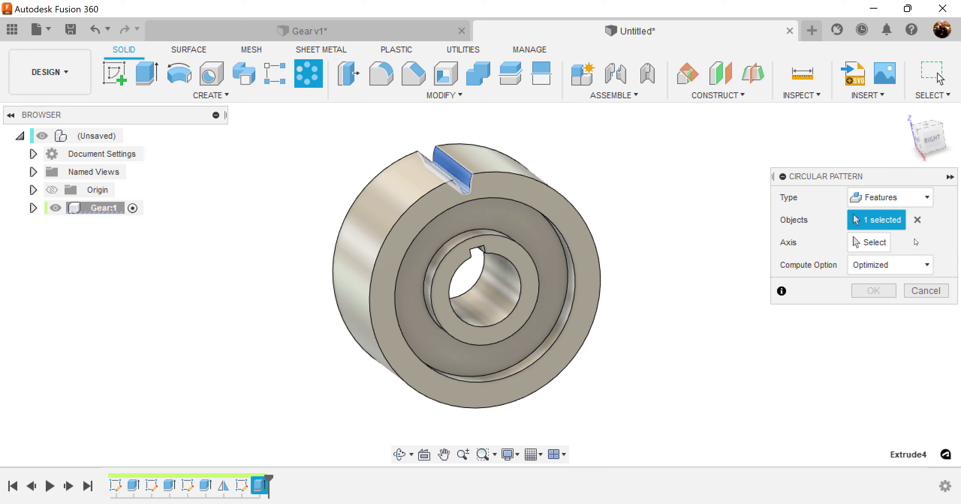
left_click(868, 242)
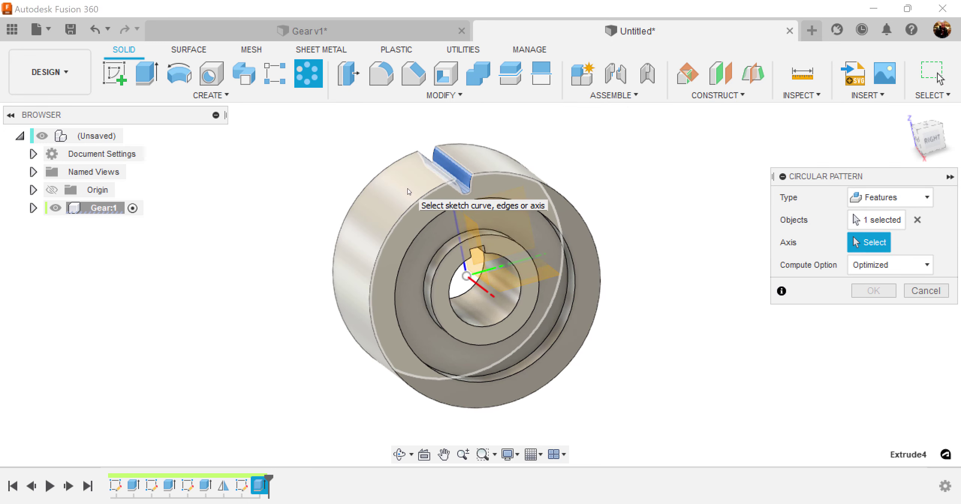
left_click(414, 377)
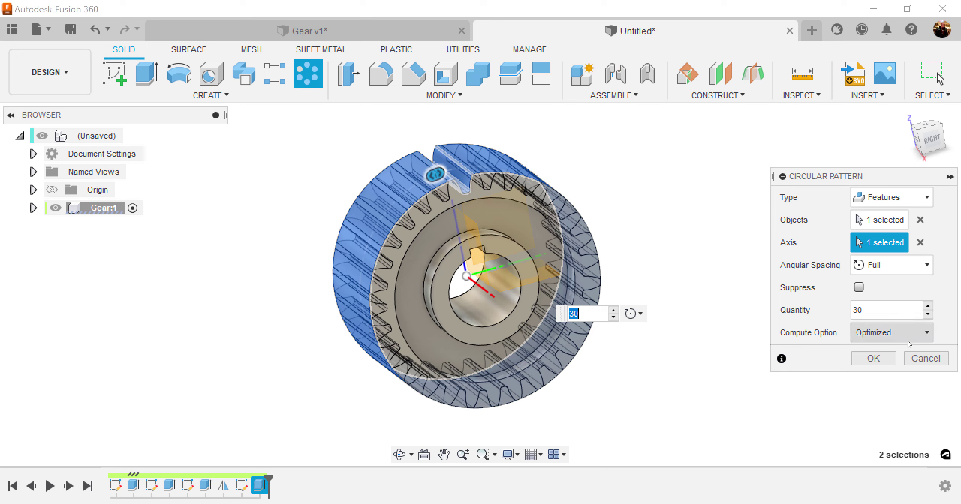
left_click(881, 359)
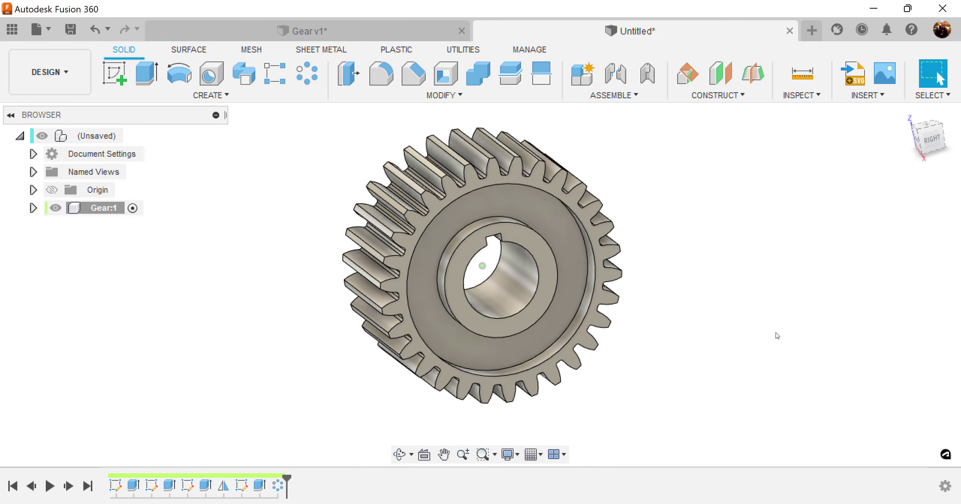
middle_click_drag(777, 335, 776, 336, "shift")
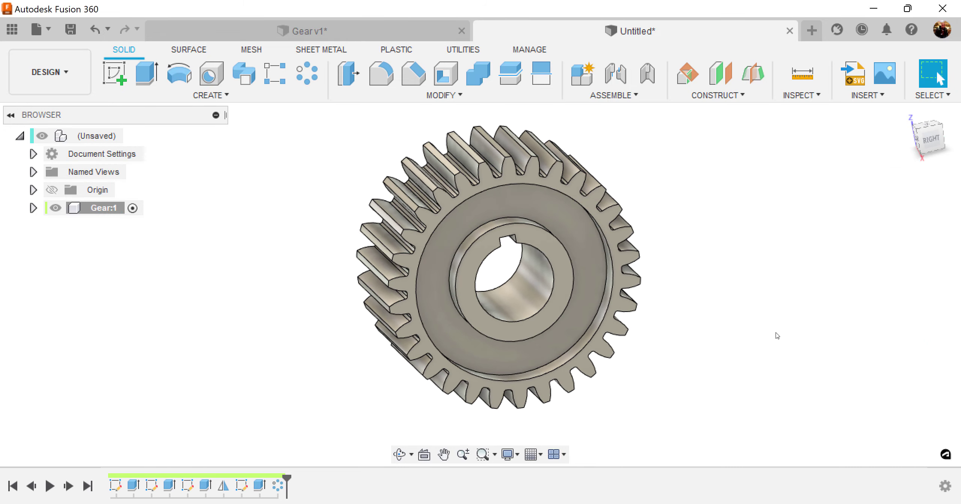